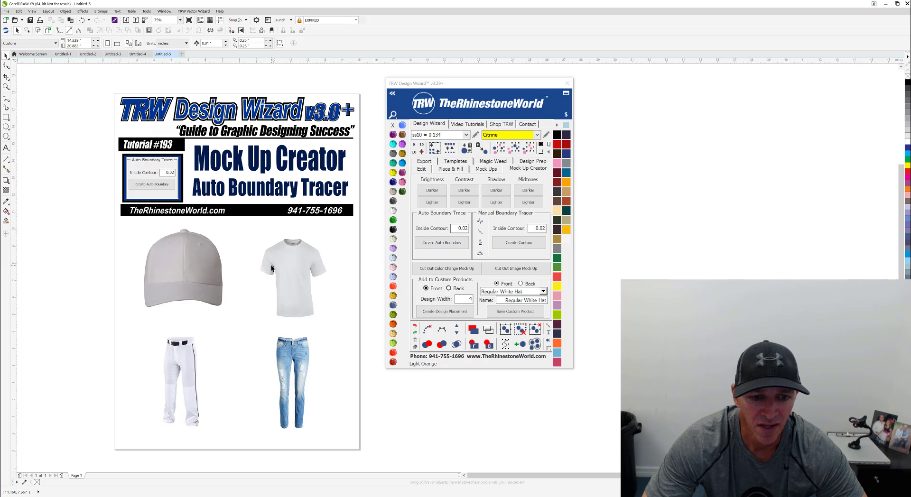
Shift the T-shirt image slightly up and to the right and the cap image slightly down and to the left.
{"action": "scroll", "coordinate": [292, 262], "scroll_direction": "up", "scroll_amount": 1}
{"action": "scroll", "coordinate": [232, 247], "scroll_direction": "down", "scroll_amount": 1}
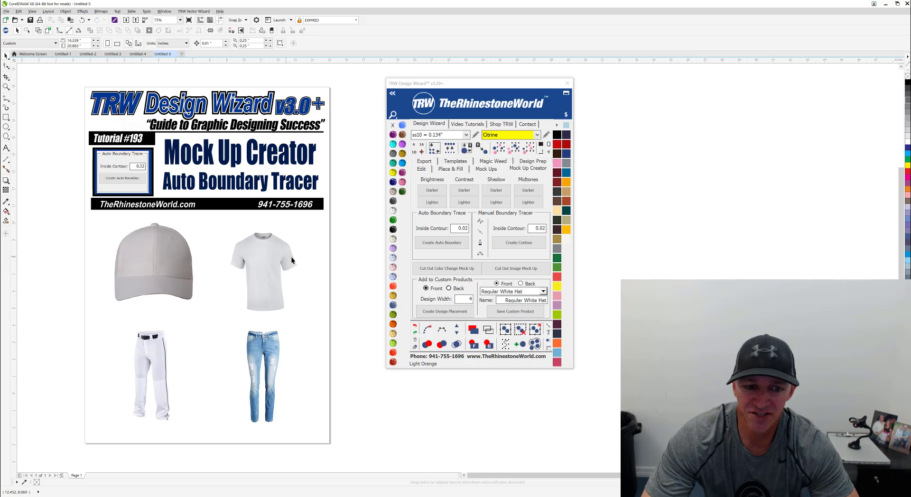
{"action": "left_click", "coordinate": [276, 264]}
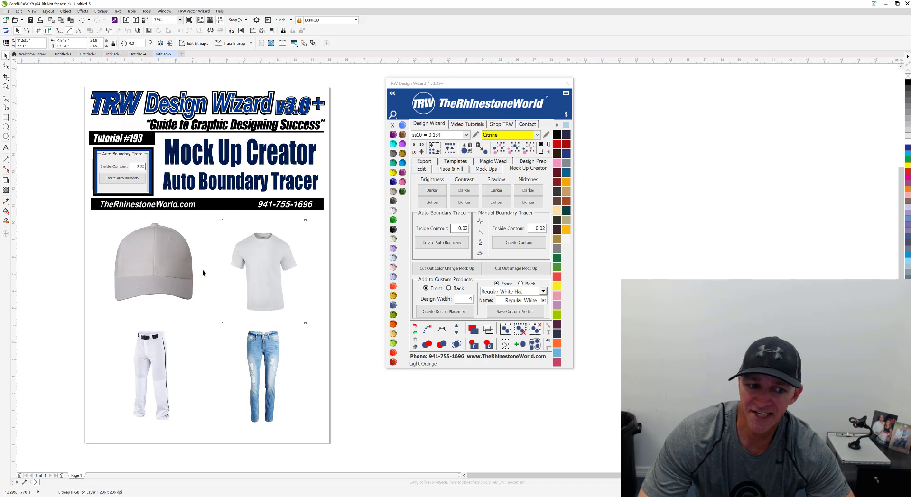
{"action": "left_click", "coordinate": [189, 273]}
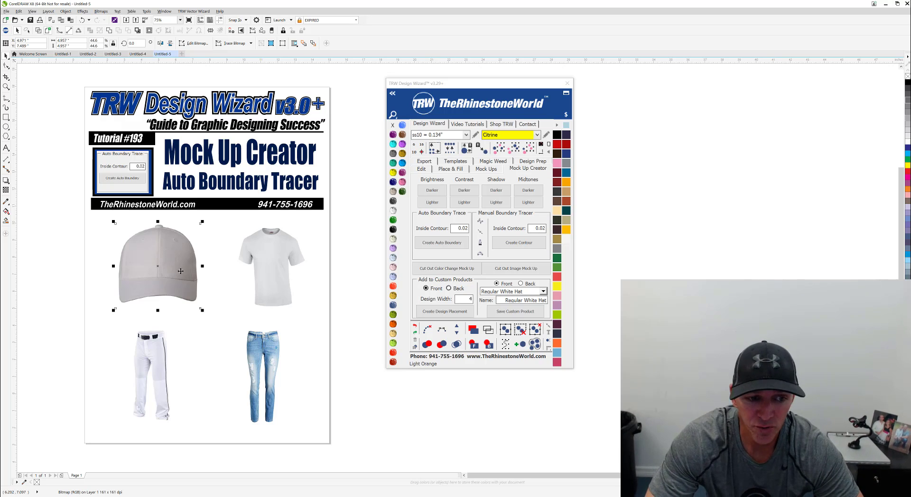
{"action": "left_click_drag", "start_coordinate": [188, 272], "coordinate": [174, 275]}
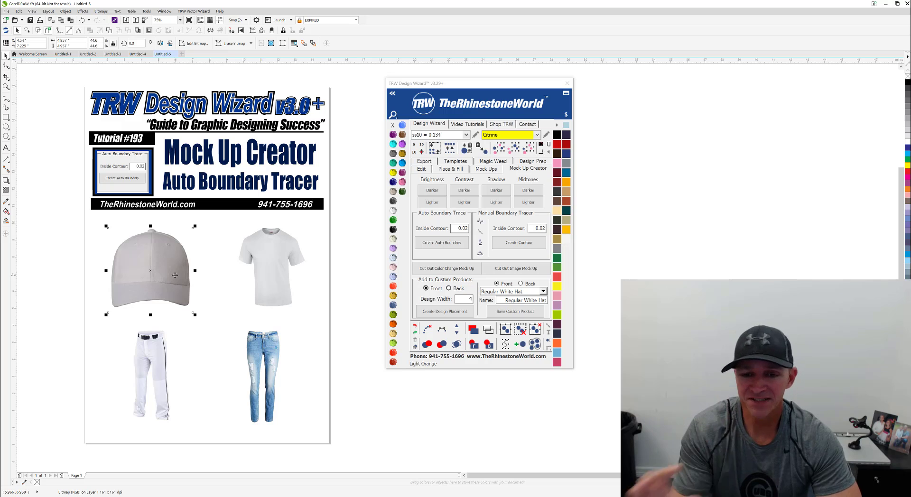
Trace the T-shirt's shoulder edge up to the collar with the B-Spline tool, about 0.86 in long.
{"action": "left_click", "coordinate": [266, 270]}
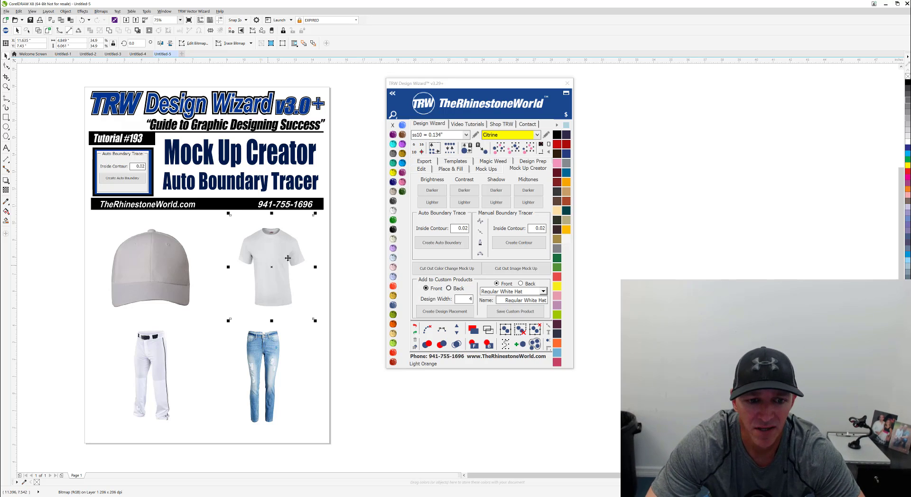
{"action": "scroll", "coordinate": [288, 240], "scroll_direction": "up", "scroll_amount": 2}
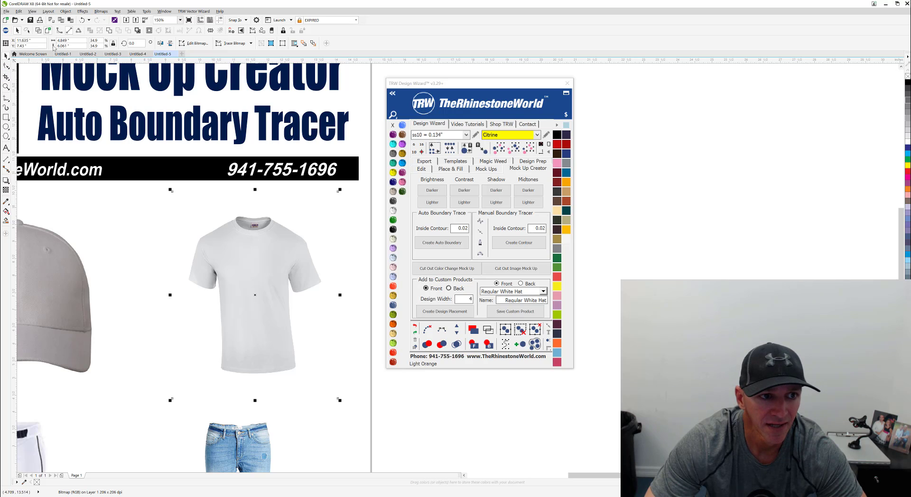
{"action": "left_click", "coordinate": [59, 32]}
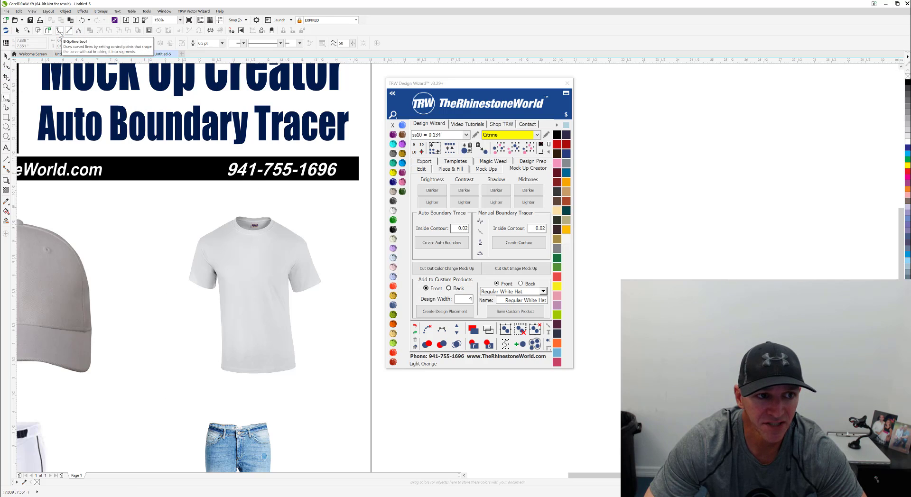
{"action": "scroll", "coordinate": [299, 239], "scroll_direction": "up", "scroll_amount": 2}
{"action": "scroll", "coordinate": [300, 239], "scroll_direction": "up", "scroll_amount": 8}
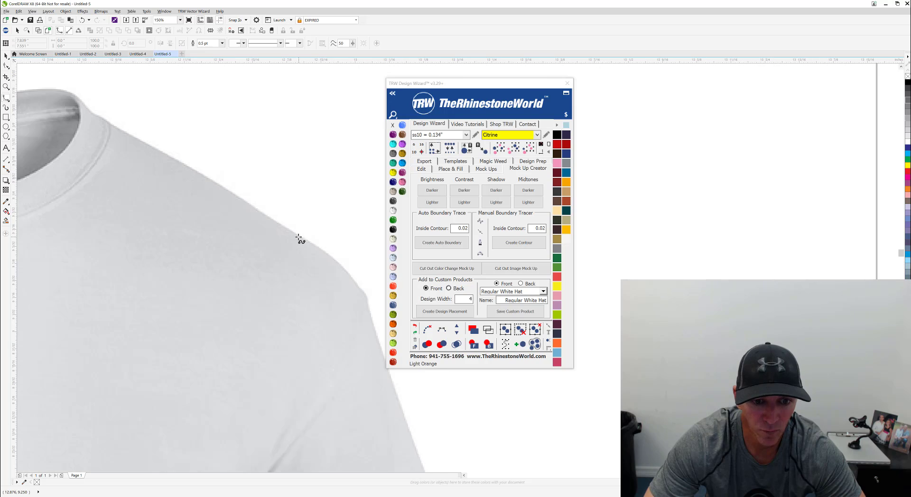
{"action": "left_click", "coordinate": [320, 253]}
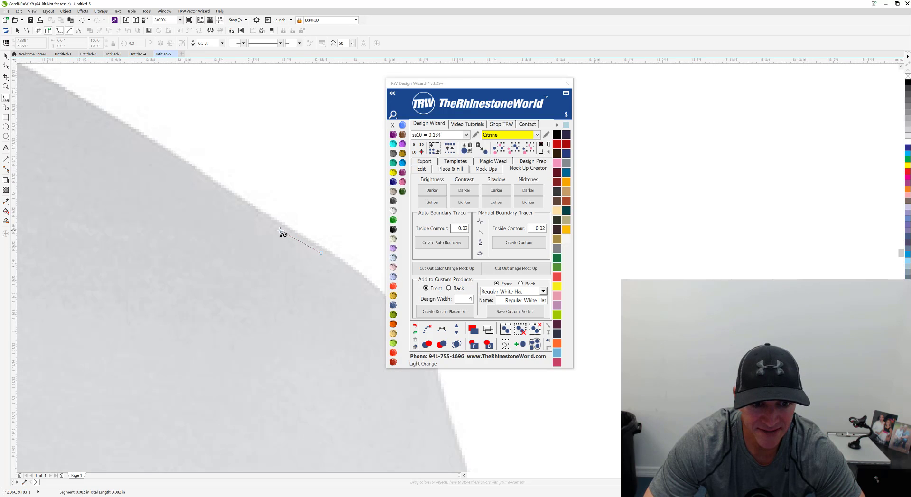
{"action": "left_click", "coordinate": [216, 190]}
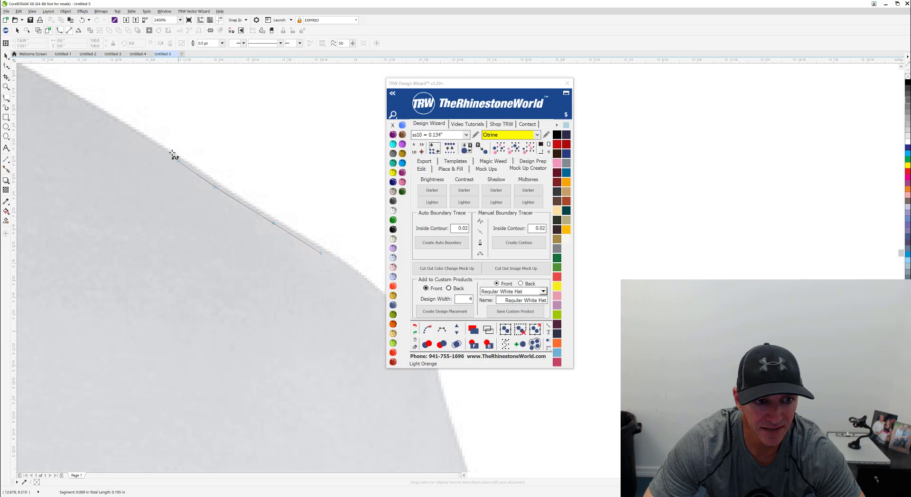
{"action": "left_click", "coordinate": [170, 153]}
{"action": "left_click", "coordinate": [116, 123]}
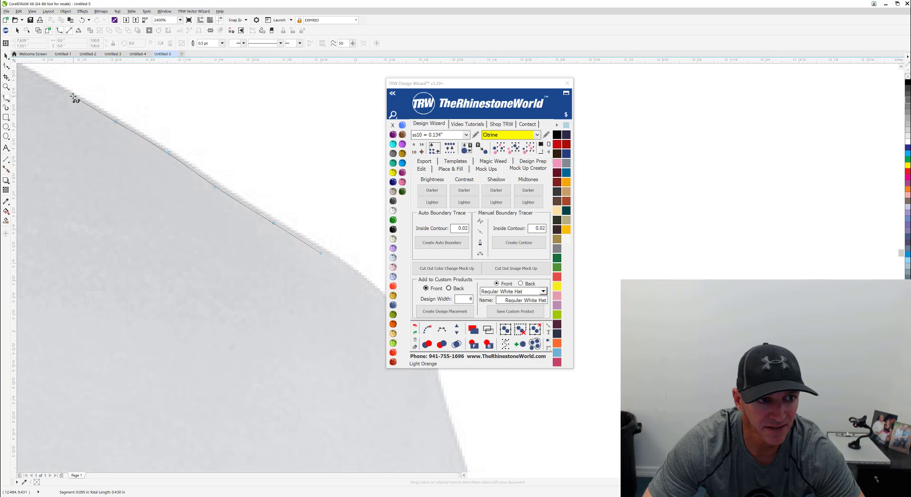
{"action": "left_click", "coordinate": [73, 96]}
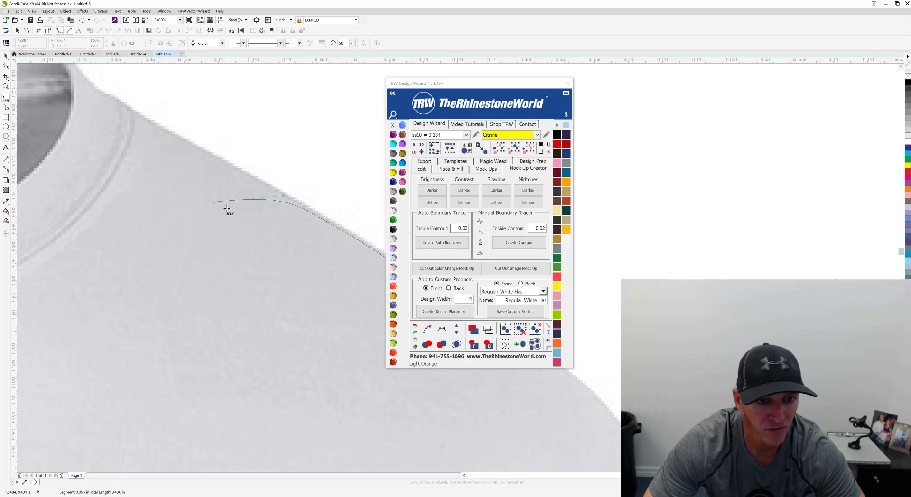
{"action": "left_click", "coordinate": [229, 167]}
{"action": "left_click", "coordinate": [196, 151]}
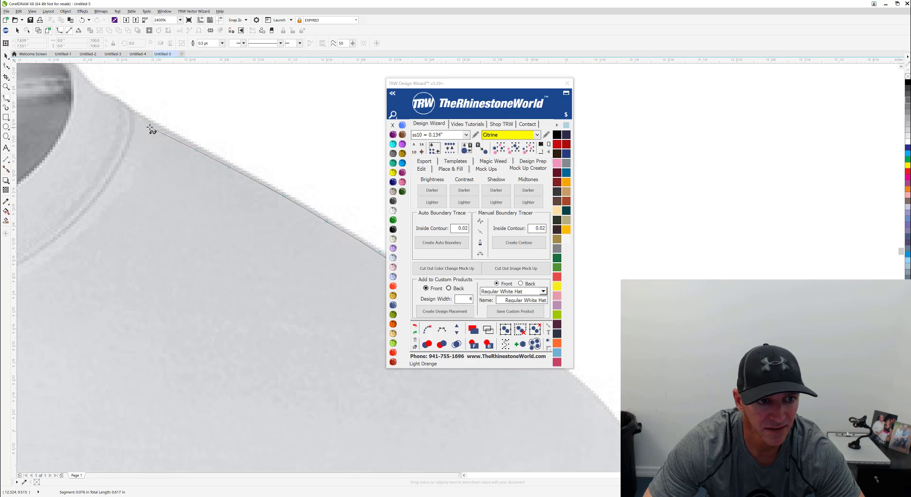
{"action": "left_click", "coordinate": [150, 127]}
{"action": "left_click", "coordinate": [126, 110]}
{"action": "double_click", "coordinate": [119, 103]}
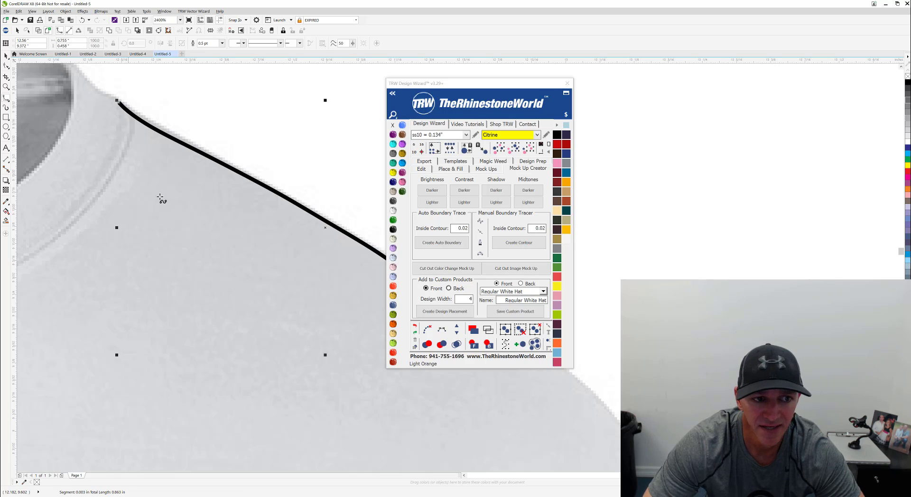
Delete the B-Spline curve on the T-shirt's shoulder and return to the Pick tool.
{"action": "scroll", "coordinate": [180, 238], "scroll_direction": "down", "scroll_amount": 3}
{"action": "scroll", "coordinate": [185, 241], "scroll_direction": "down", "scroll_amount": 3}
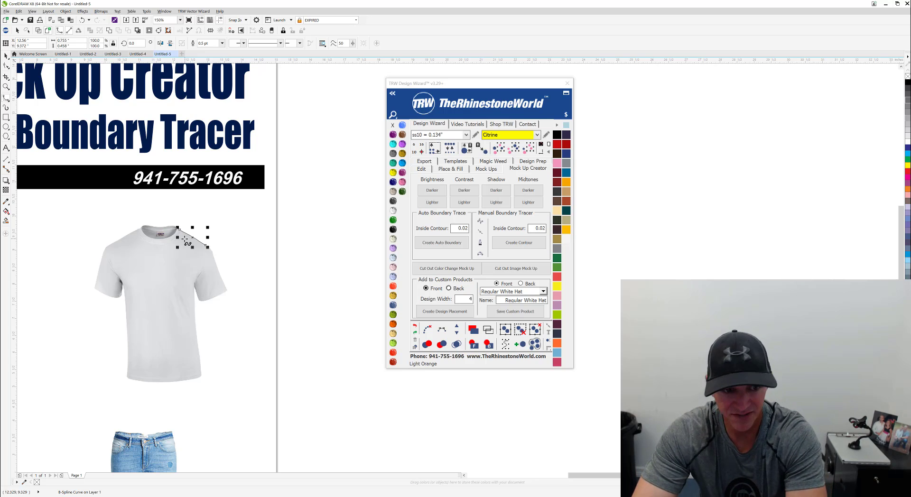
{"action": "key", "text": "Delete"}
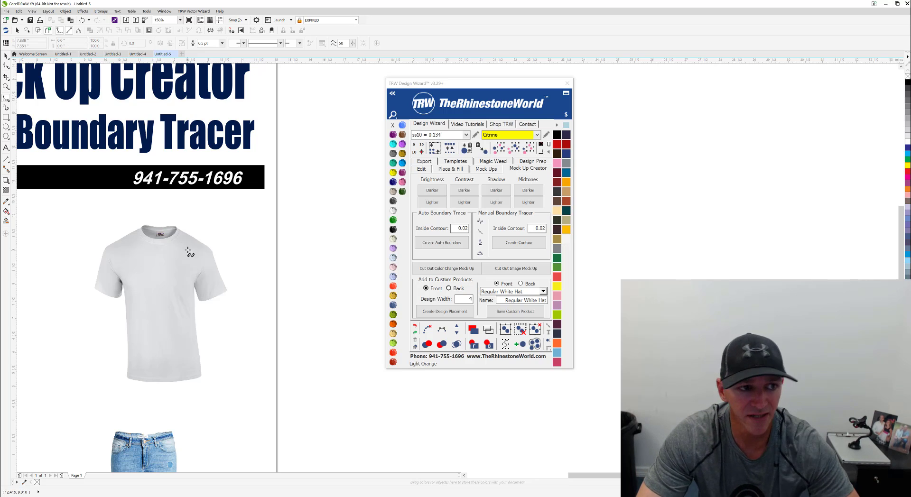
{"action": "left_click", "coordinate": [5, 56]}
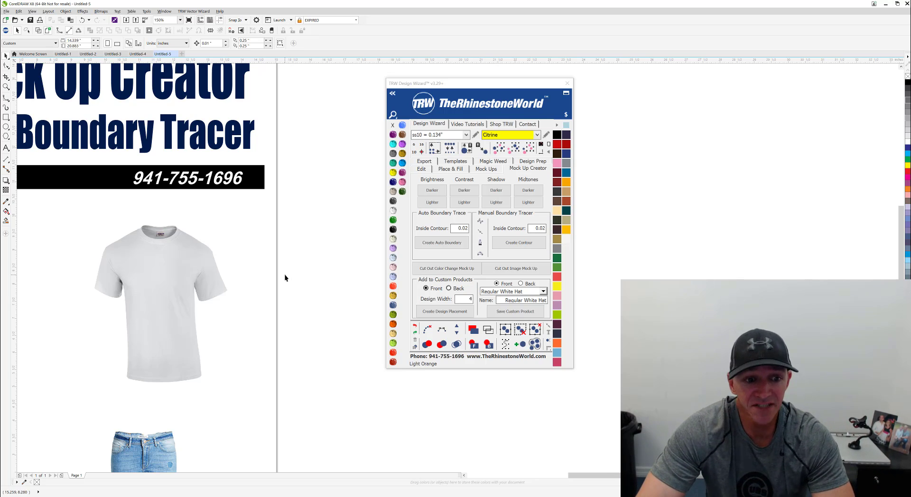
Create an auto boundary trace around the T-shirt image using an inside contour of 0.02.
{"action": "left_click", "coordinate": [238, 284]}
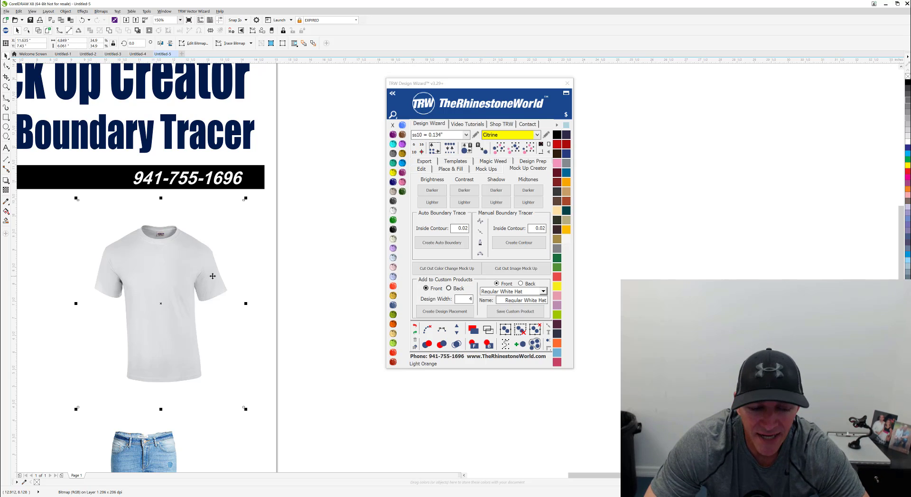
{"action": "scroll", "coordinate": [213, 276], "scroll_direction": "down", "scroll_amount": 2}
{"action": "scroll", "coordinate": [168, 295], "scroll_direction": "up", "scroll_amount": 2}
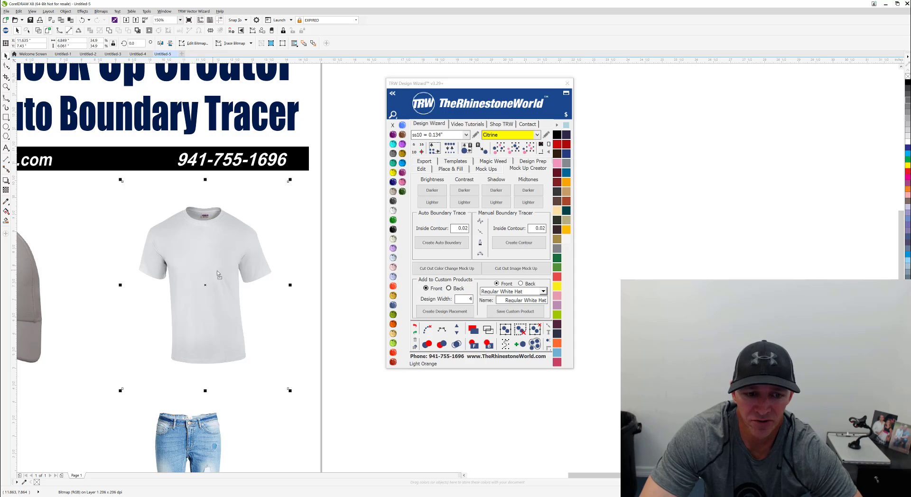
{"action": "left_click_drag", "start_coordinate": [212, 269], "coordinate": [238, 257]}
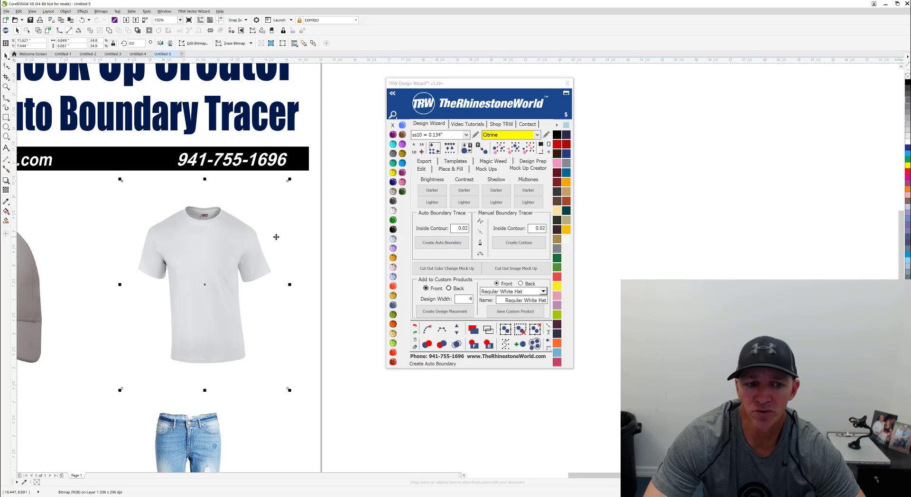
{"action": "scroll", "coordinate": [234, 223], "scroll_direction": "up", "scroll_amount": 6}
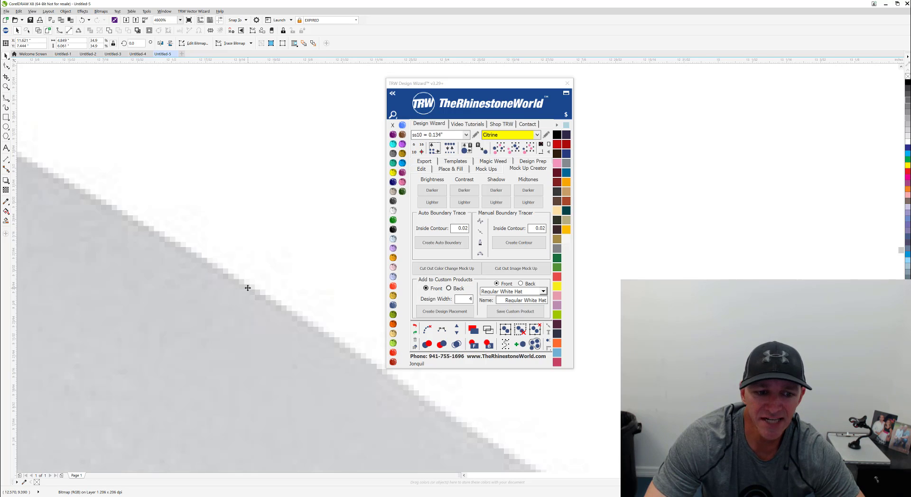
{"action": "scroll", "coordinate": [250, 292], "scroll_direction": "down", "scroll_amount": 4}
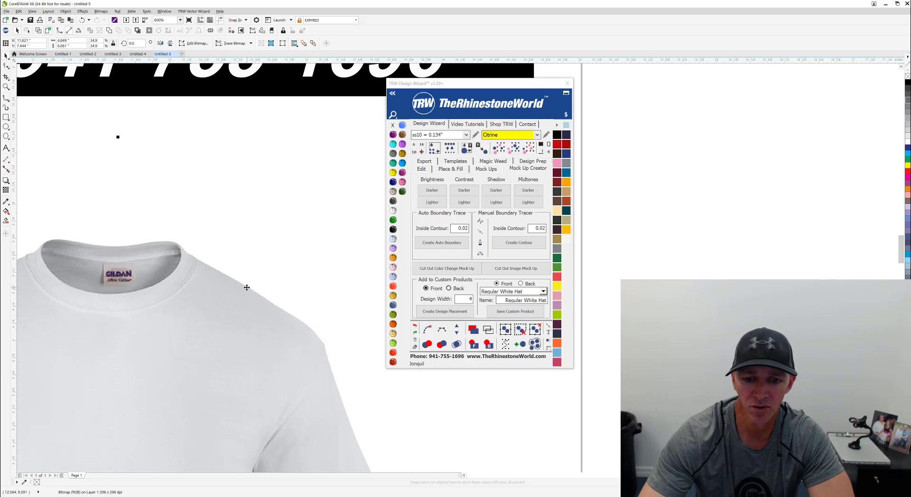
{"action": "scroll", "coordinate": [255, 295], "scroll_direction": "up", "scroll_amount": 2}
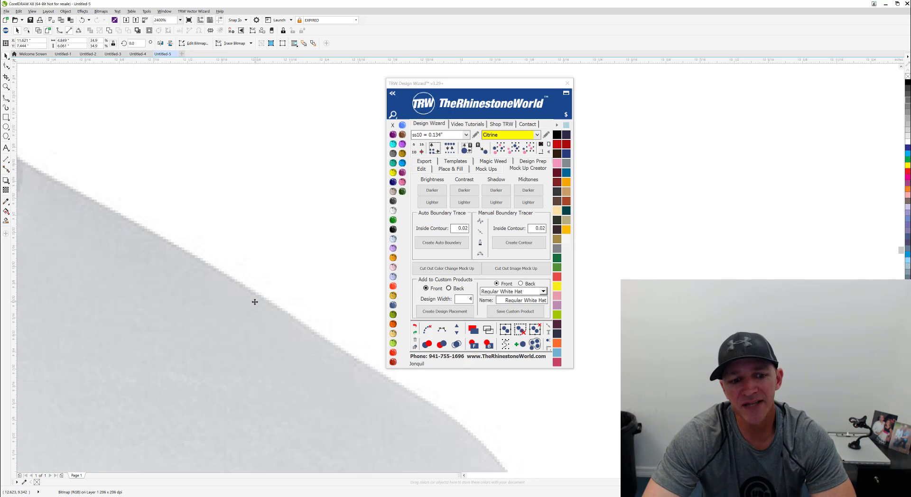
{"action": "scroll", "coordinate": [255, 302], "scroll_direction": "down", "scroll_amount": 3}
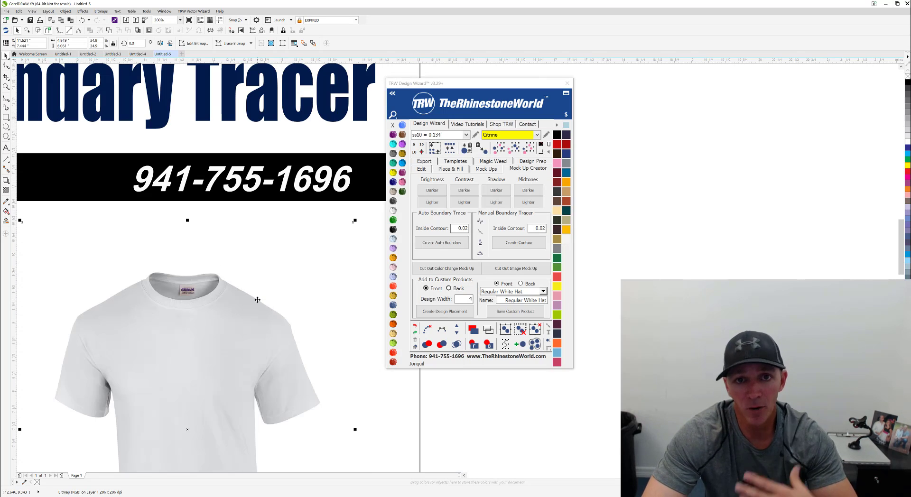
{"action": "scroll", "coordinate": [257, 300], "scroll_direction": "down", "scroll_amount": 2}
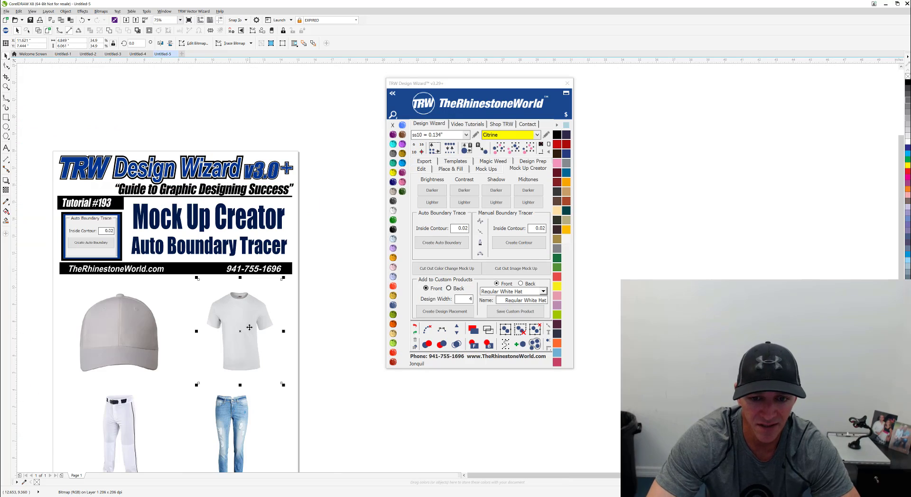
{"action": "scroll", "coordinate": [252, 339], "scroll_direction": "up", "scroll_amount": 1}
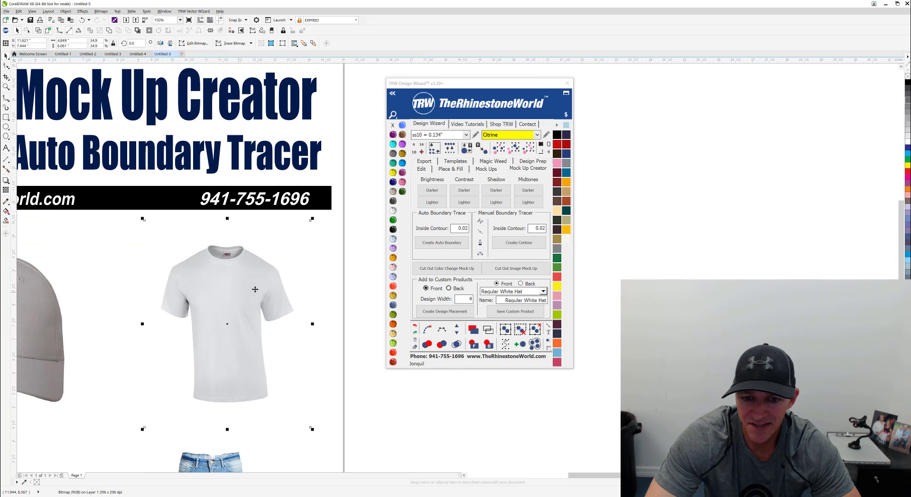
{"action": "left_click", "coordinate": [436, 239]}
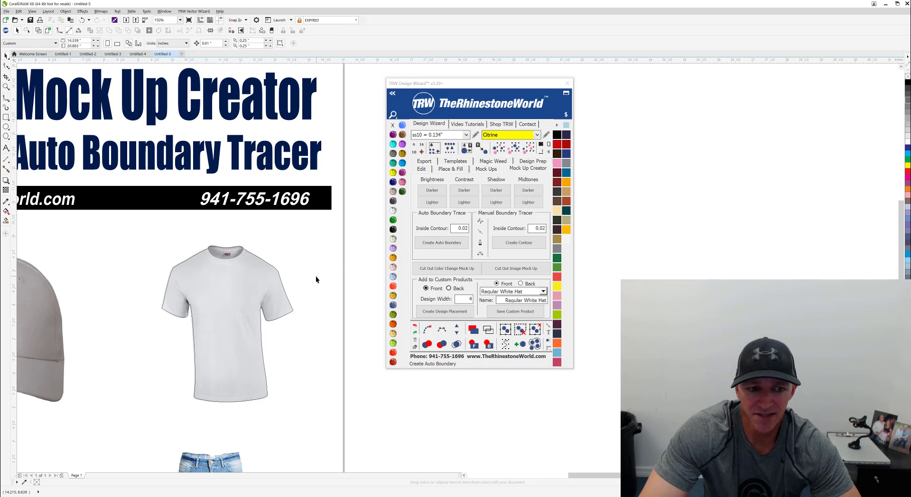
Inspect the traced boundary at the T-shirt's collar, move the outline beside the shirt to view it alone, and undo the move.
{"action": "scroll", "coordinate": [243, 250], "scroll_direction": "up", "scroll_amount": 3}
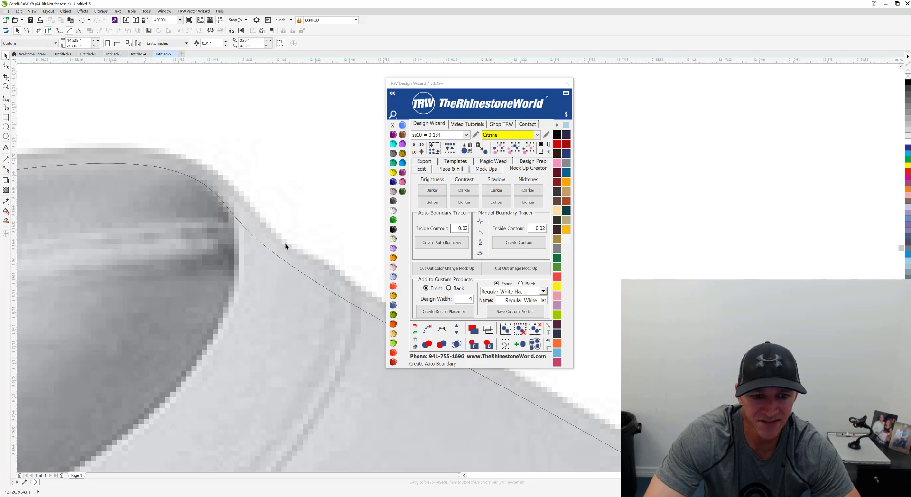
{"action": "scroll", "coordinate": [276, 250], "scroll_direction": "down", "scroll_amount": 1}
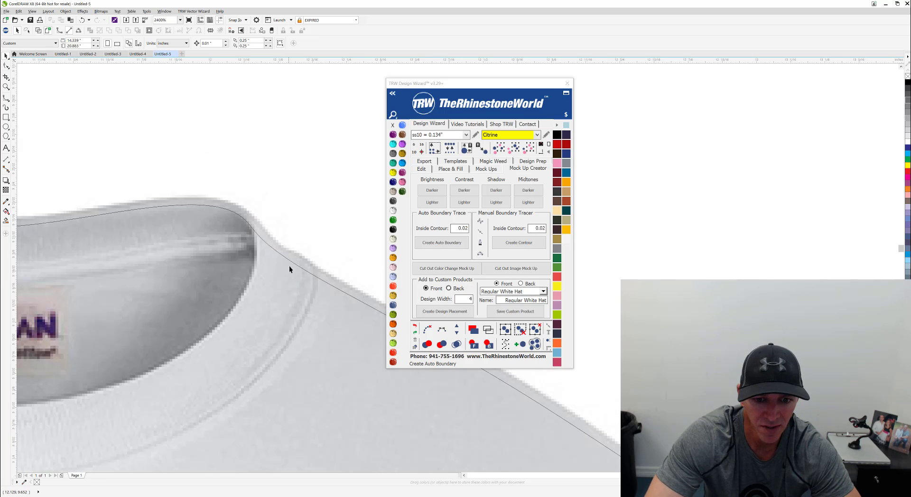
{"action": "scroll", "coordinate": [290, 269], "scroll_direction": "down", "scroll_amount": 5}
{"action": "scroll", "coordinate": [220, 310], "scroll_direction": "down", "scroll_amount": 1}
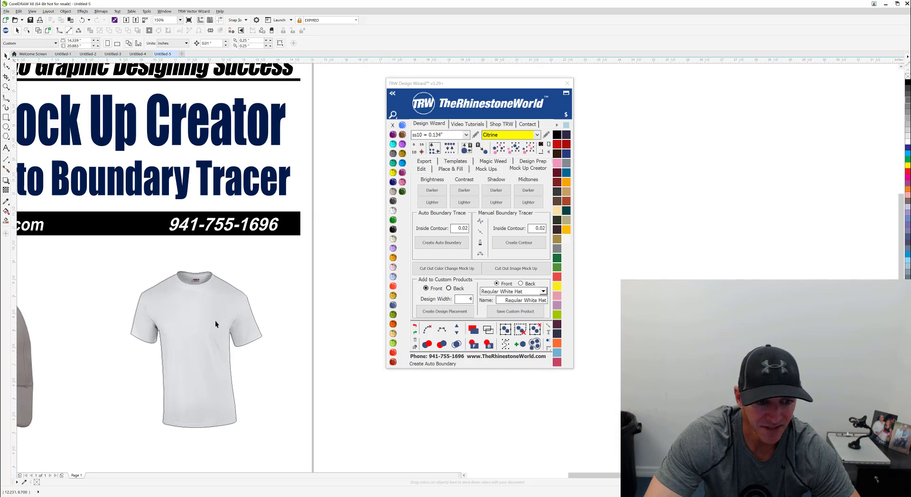
{"action": "left_click_drag", "start_coordinate": [195, 343], "coordinate": [340, 338]}
{"action": "left_click", "coordinate": [275, 385]}
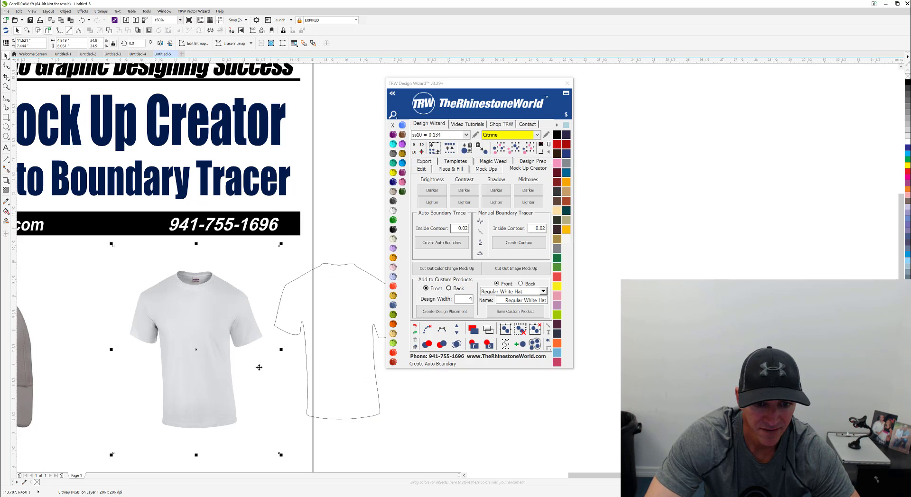
{"action": "scroll", "coordinate": [230, 351], "scroll_direction": "down", "scroll_amount": 1}
{"action": "scroll", "coordinate": [299, 356], "scroll_direction": "up", "scroll_amount": 1}
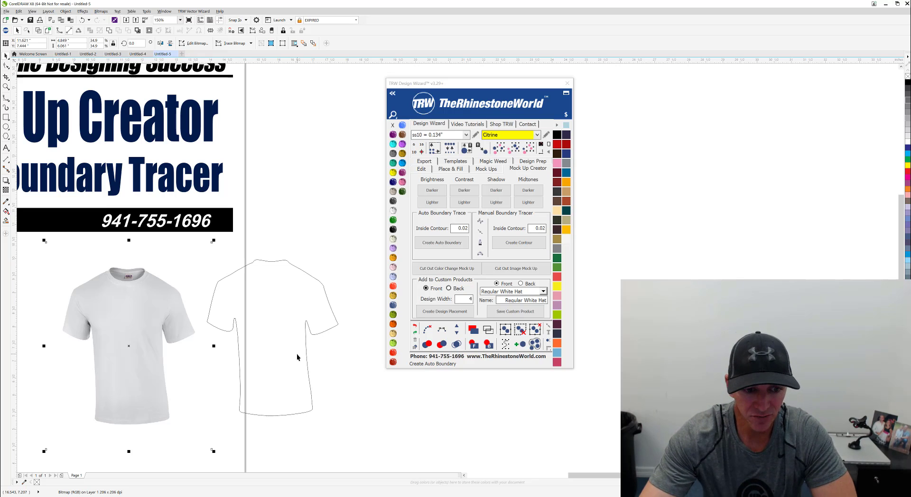
{"action": "key", "text": "ctrl+z"}
{"action": "left_click", "coordinate": [215, 335]}
Create an auto boundary trace around the cap image with an inside contour of 0.02.
{"action": "scroll", "coordinate": [214, 332], "scroll_direction": "down", "scroll_amount": 3}
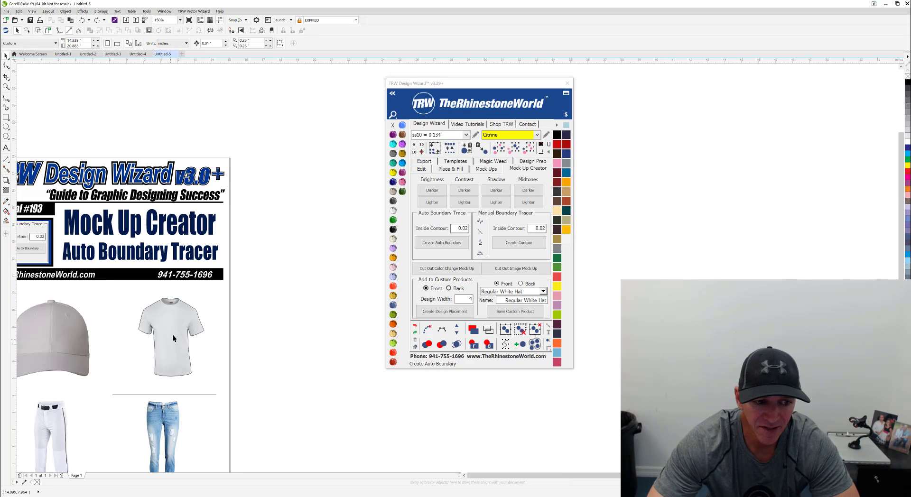
{"action": "scroll", "coordinate": [229, 299], "scroll_direction": "down", "scroll_amount": 1}
{"action": "scroll", "coordinate": [113, 323], "scroll_direction": "up", "scroll_amount": 5}
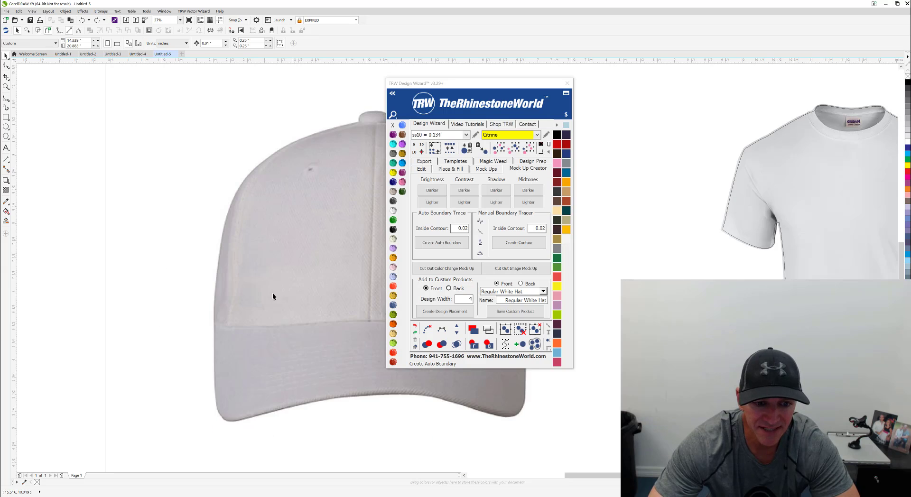
{"action": "scroll", "coordinate": [167, 287], "scroll_direction": "down", "scroll_amount": 1}
{"action": "left_click", "coordinate": [244, 278]}
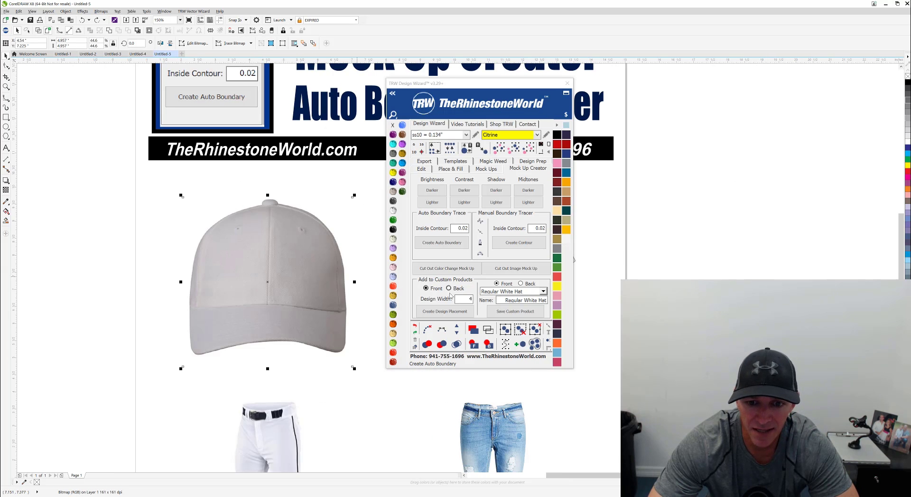
{"action": "left_click", "coordinate": [450, 246]}
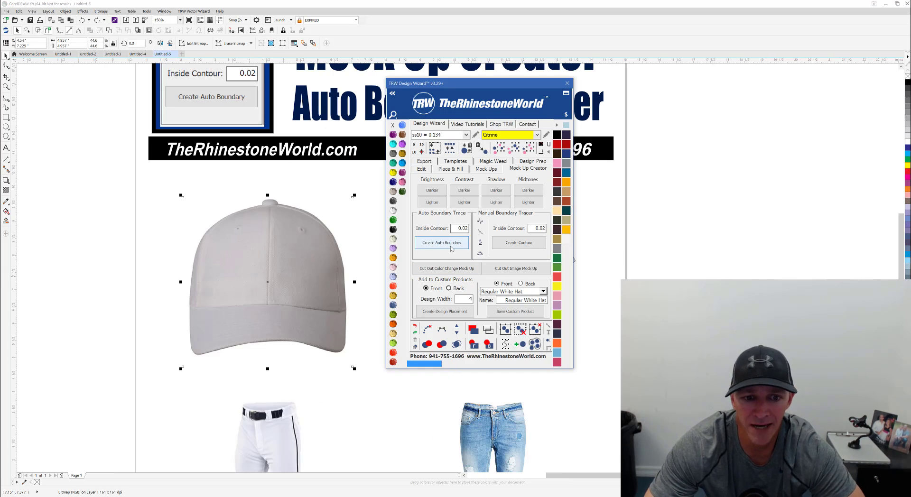
Move the cap's outline beside the cap to view it alone, and undo both the move and the boundary trace.
{"action": "left_click", "coordinate": [128, 269]}
{"action": "left_click_drag", "start_coordinate": [287, 255], "coordinate": [147, 237]}
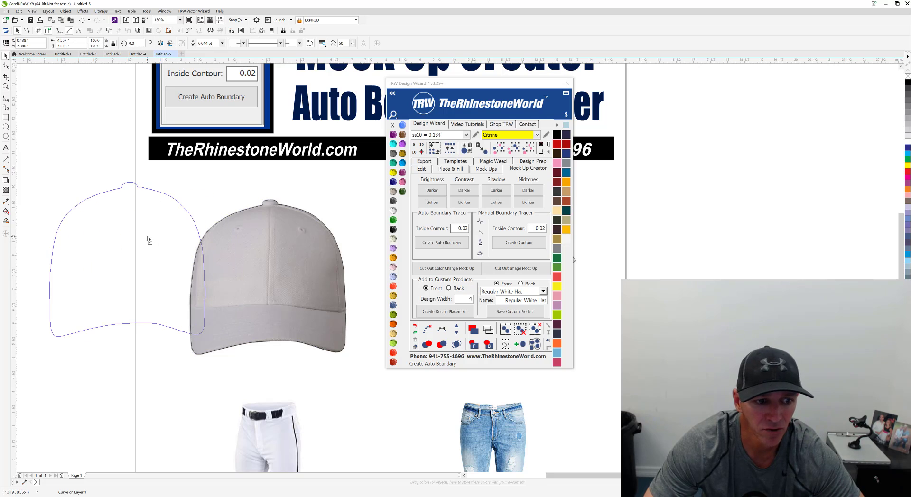
{"action": "left_click", "coordinate": [168, 380]}
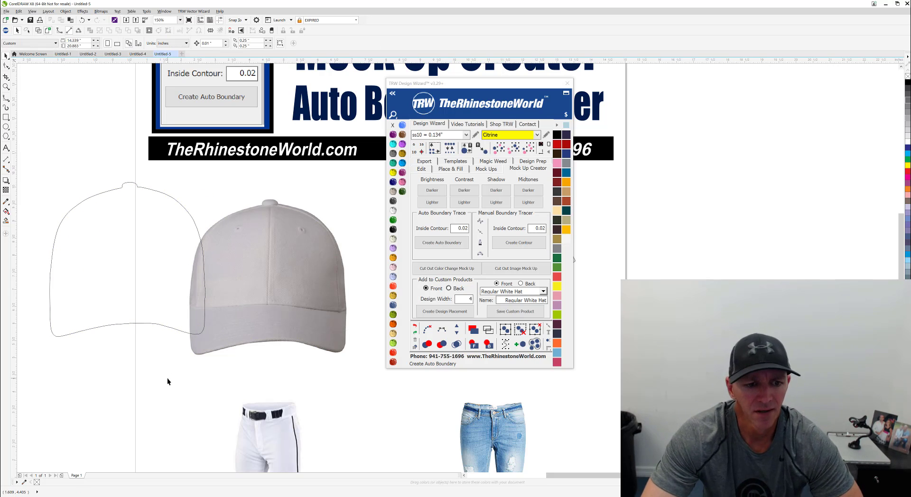
{"action": "key", "text": "ctrl+z"}
{"action": "key", "text": "ctrl+z"}
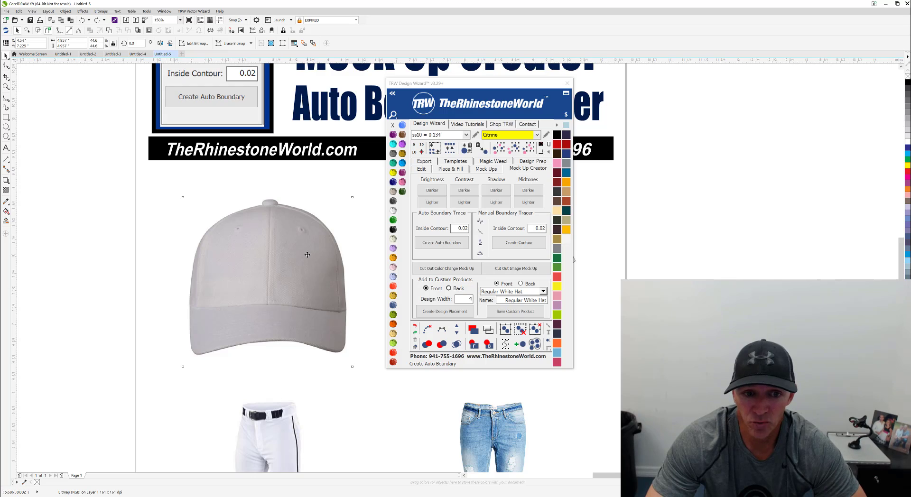
Set the auto boundary's inside contour to 0.01 and create a boundary trace around the cap image.
{"action": "scroll", "coordinate": [307, 255], "scroll_direction": "up", "scroll_amount": 2}
{"action": "left_click_drag", "start_coordinate": [467, 230], "coordinate": [475, 230]}
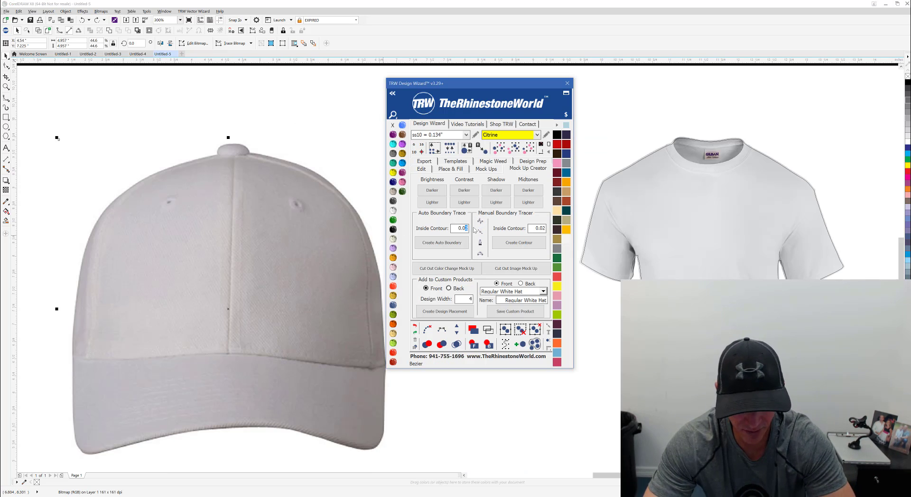
{"action": "left_click", "coordinate": [453, 247]}
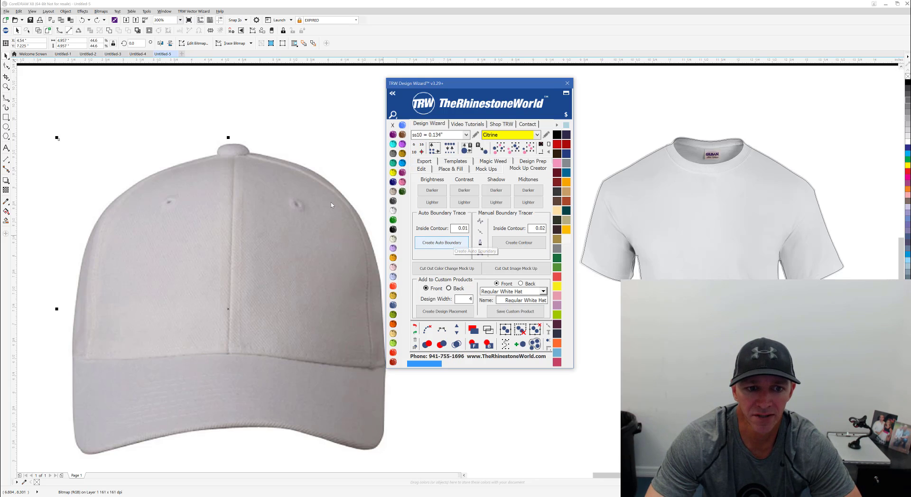
Examine how closely the traced boundary follows the cap's edge, and look over the baseball pants and the other product images.
{"action": "left_click", "coordinate": [323, 174]}
{"action": "scroll", "coordinate": [322, 179], "scroll_direction": "up", "scroll_amount": 2}
{"action": "scroll", "coordinate": [325, 190], "scroll_direction": "up", "scroll_amount": 2}
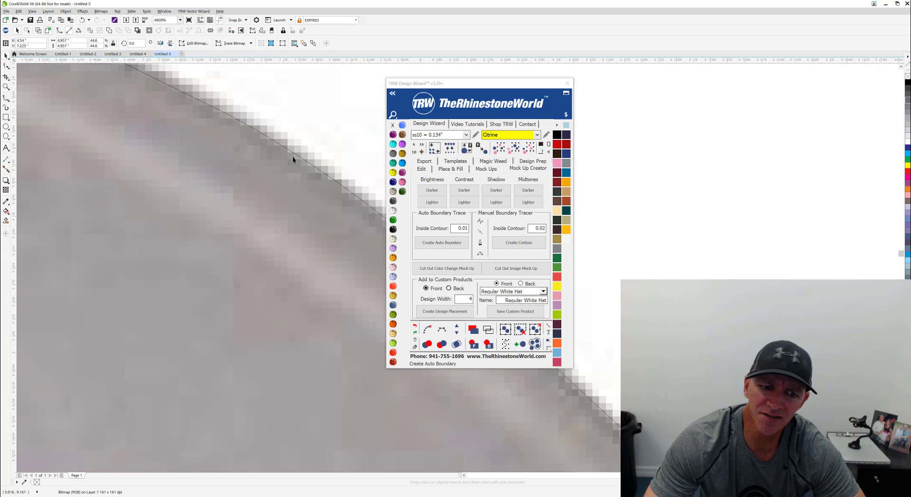
{"action": "scroll", "coordinate": [241, 193], "scroll_direction": "down", "scroll_amount": 4}
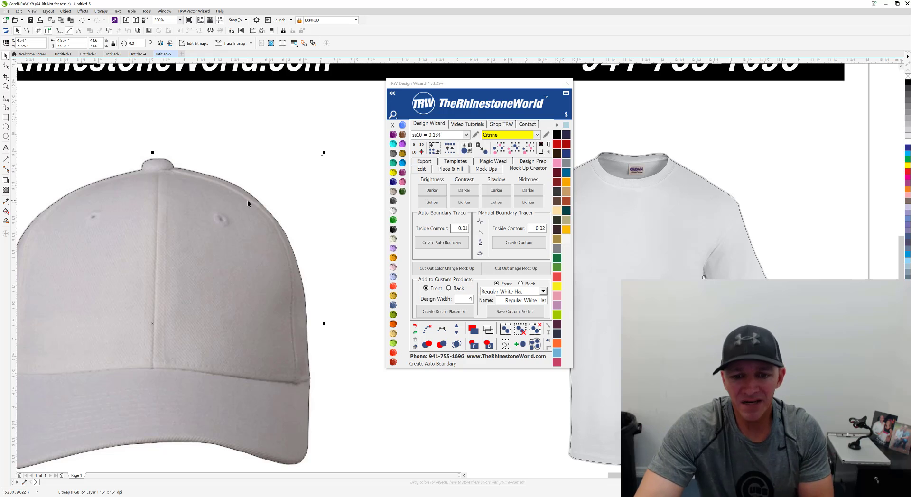
{"action": "left_click", "coordinate": [295, 190]}
{"action": "scroll", "coordinate": [295, 195], "scroll_direction": "down", "scroll_amount": 4}
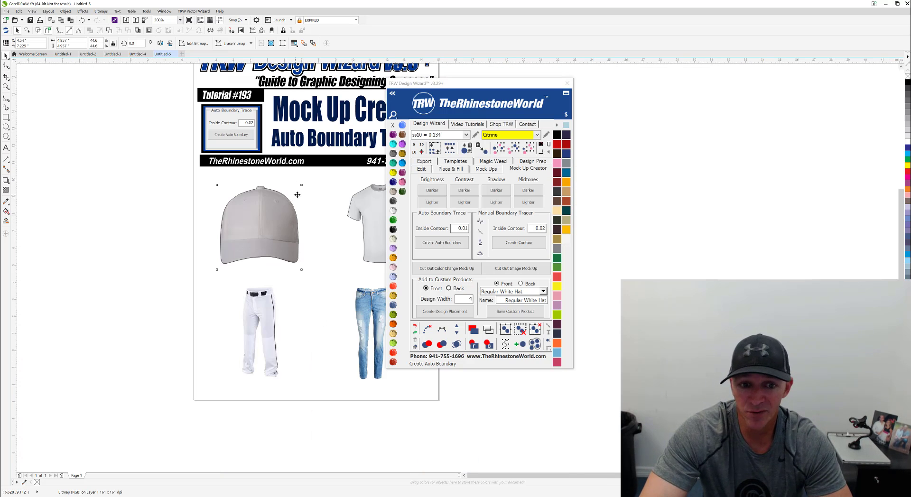
{"action": "left_click", "coordinate": [315, 209]}
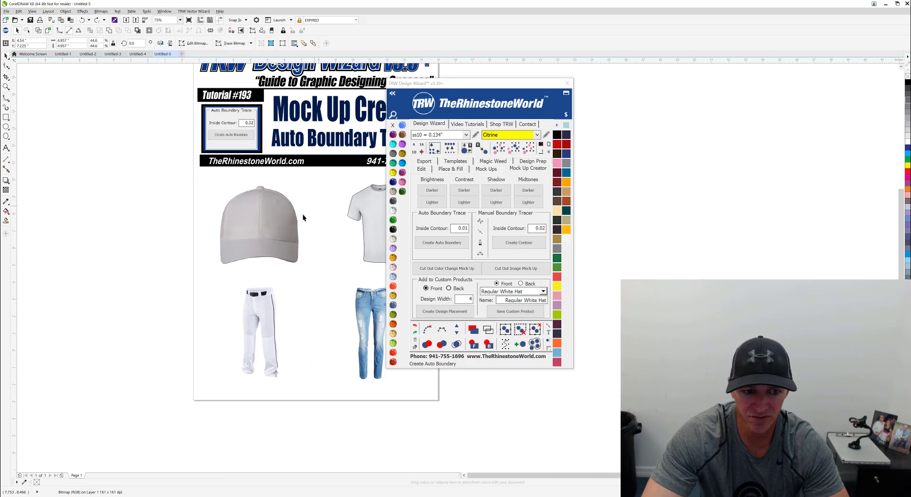
{"action": "scroll", "coordinate": [283, 224], "scroll_direction": "up", "scroll_amount": 4}
{"action": "scroll", "coordinate": [283, 225], "scroll_direction": "down", "scroll_amount": 4}
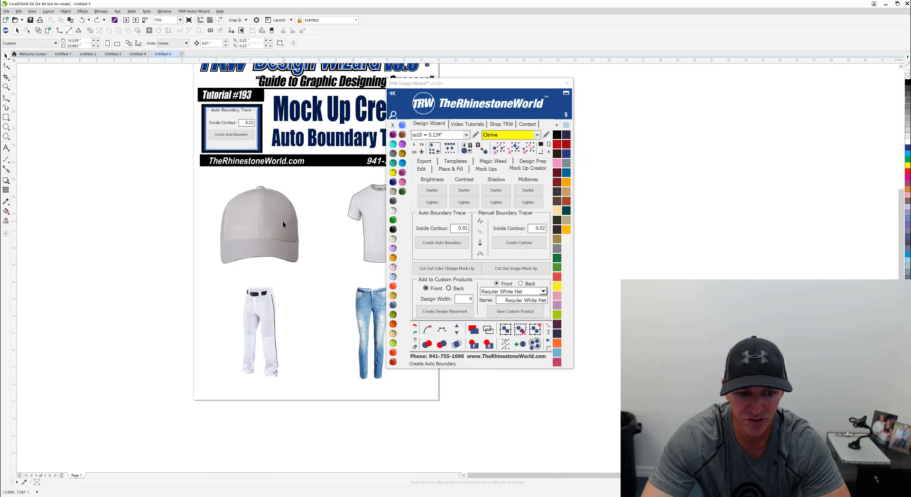
{"action": "scroll", "coordinate": [257, 373], "scroll_direction": "up", "scroll_amount": 2}
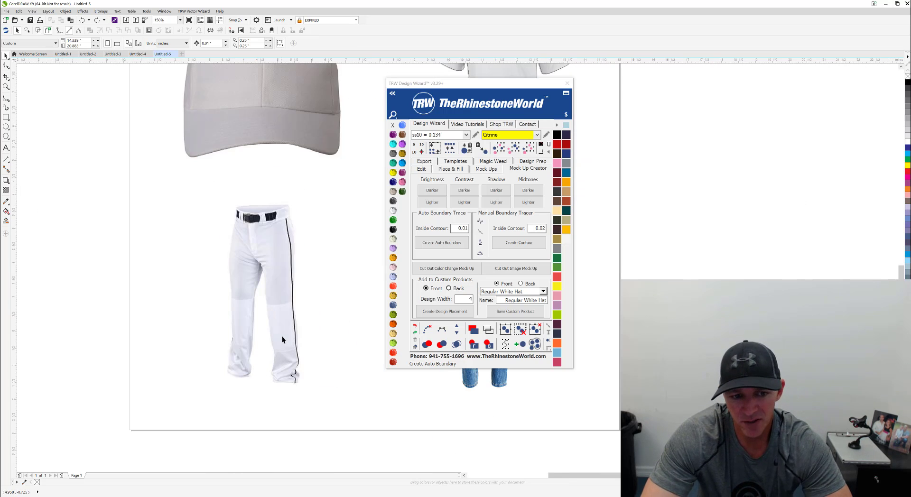
{"action": "scroll", "coordinate": [281, 338], "scroll_direction": "up", "scroll_amount": 2}
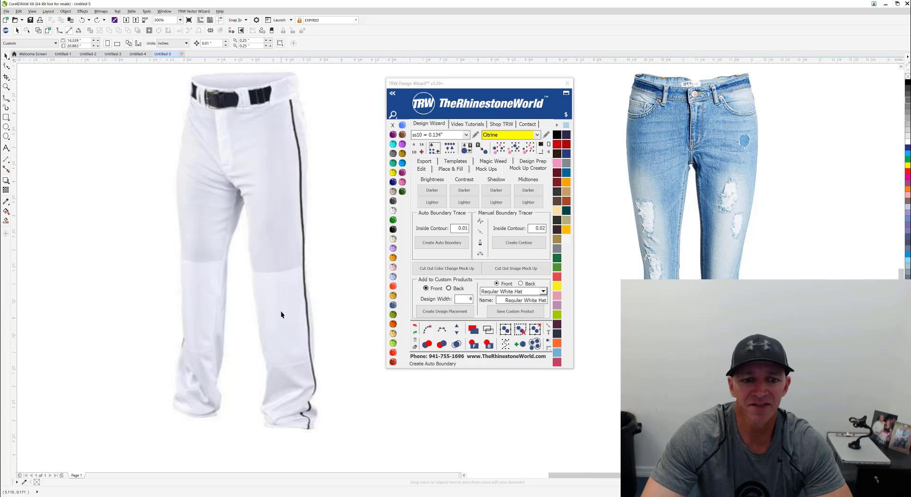
{"action": "scroll", "coordinate": [280, 311], "scroll_direction": "down", "scroll_amount": 4}
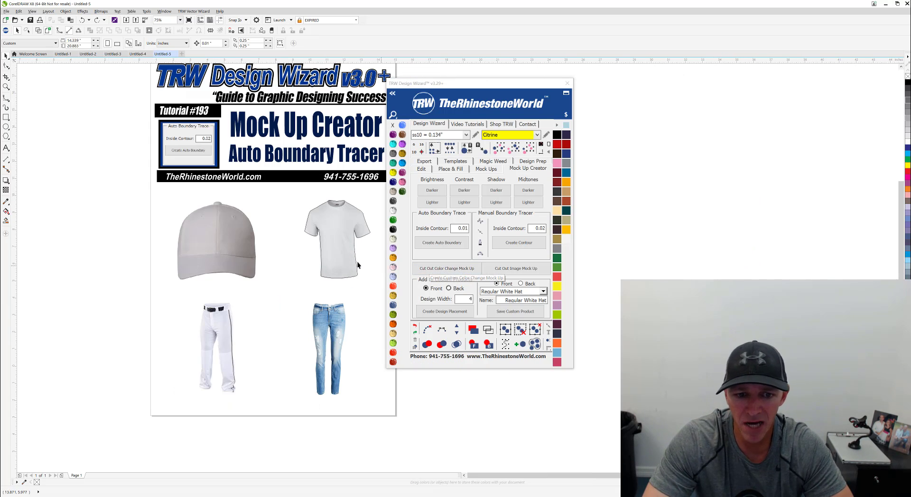
Select the T-shirt image together with its outline and cut out a color change mock-up from them.
{"action": "left_click", "coordinate": [342, 257]}
{"action": "scroll", "coordinate": [221, 238], "scroll_direction": "down", "scroll_amount": 2}
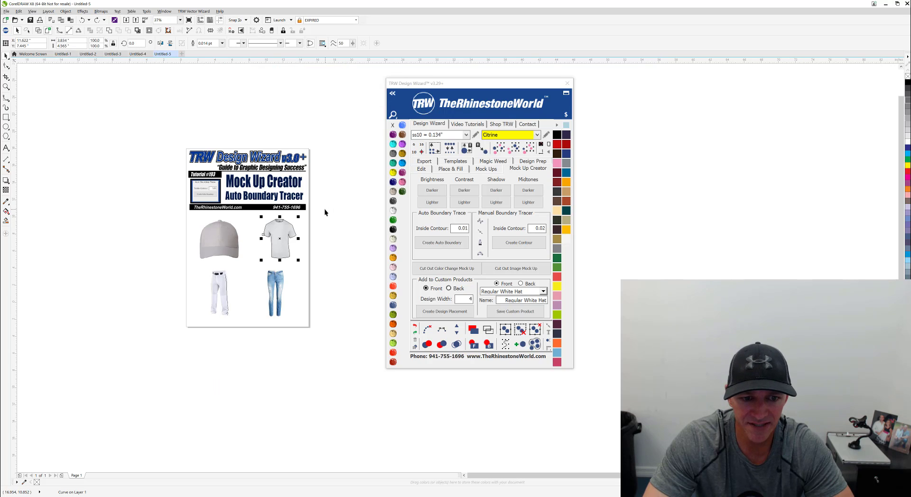
{"action": "left_click_drag", "start_coordinate": [325, 212], "coordinate": [252, 266]}
{"action": "scroll", "coordinate": [290, 235], "scroll_direction": "up", "scroll_amount": 2}
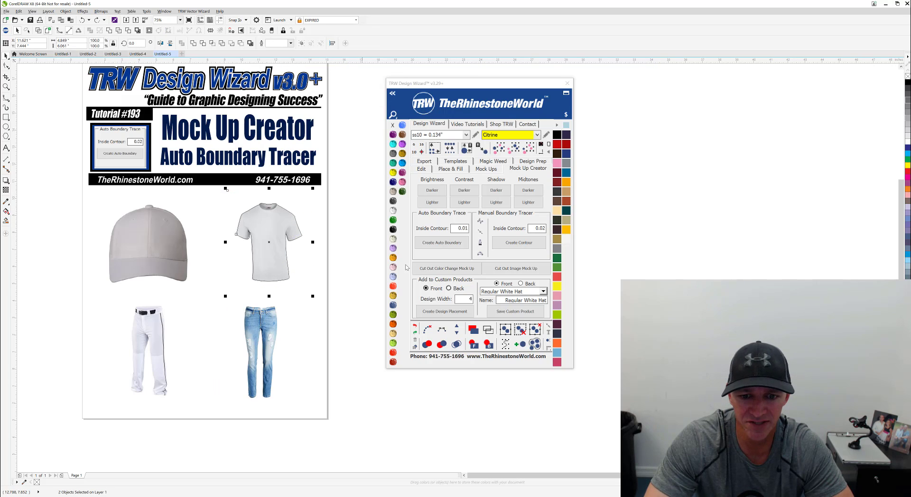
{"action": "left_click", "coordinate": [418, 268]}
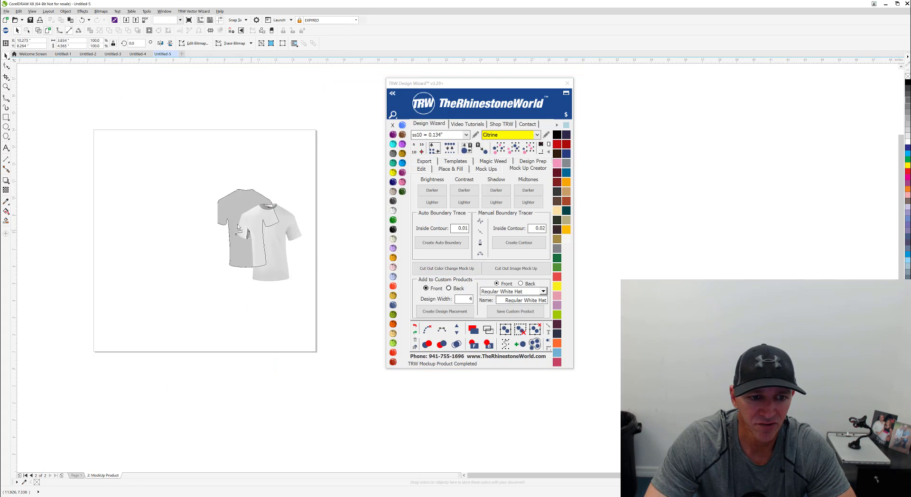
Try a yellow Citrine fill on the T-shirt mock-up, recolor it Aquamarine, and deselect it.
{"action": "left_click", "coordinate": [393, 173]}
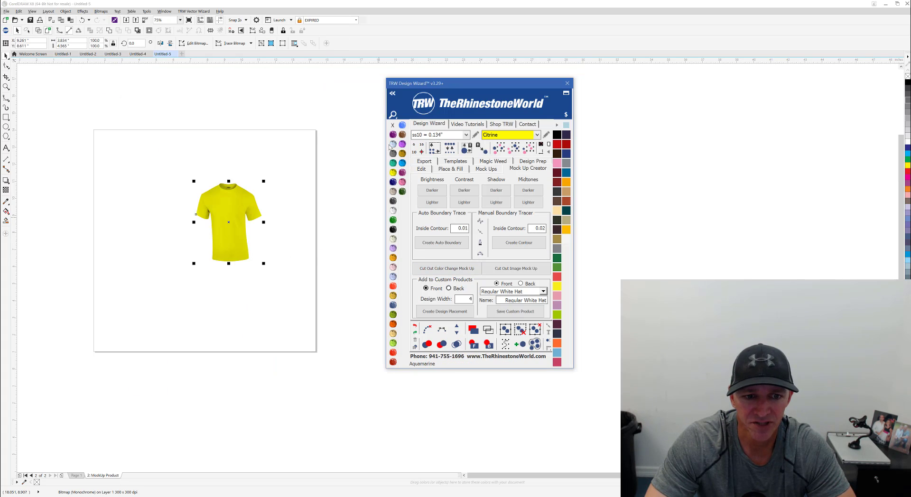
{"action": "left_click", "coordinate": [393, 144]}
{"action": "left_click", "coordinate": [346, 183]}
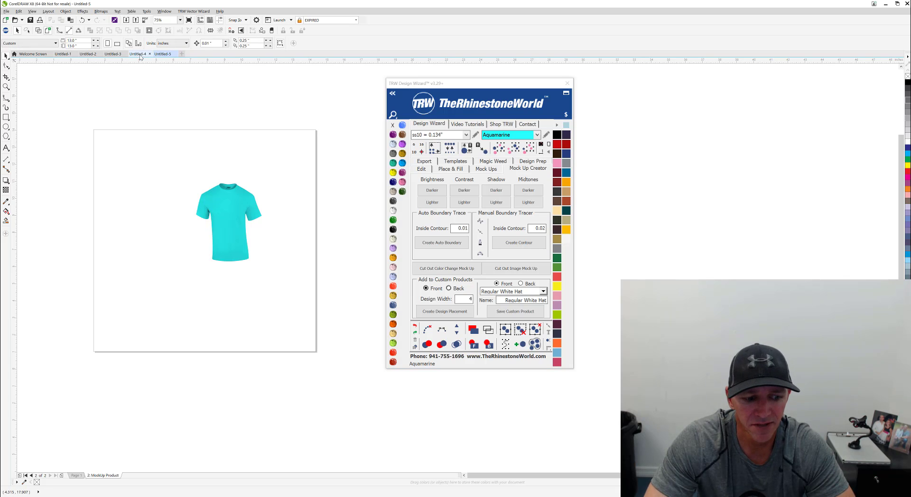
Return to Page 1 and create an auto boundary trace around the baseball pants image with an inside contour of 0.01.
{"action": "left_click", "coordinate": [76, 475]}
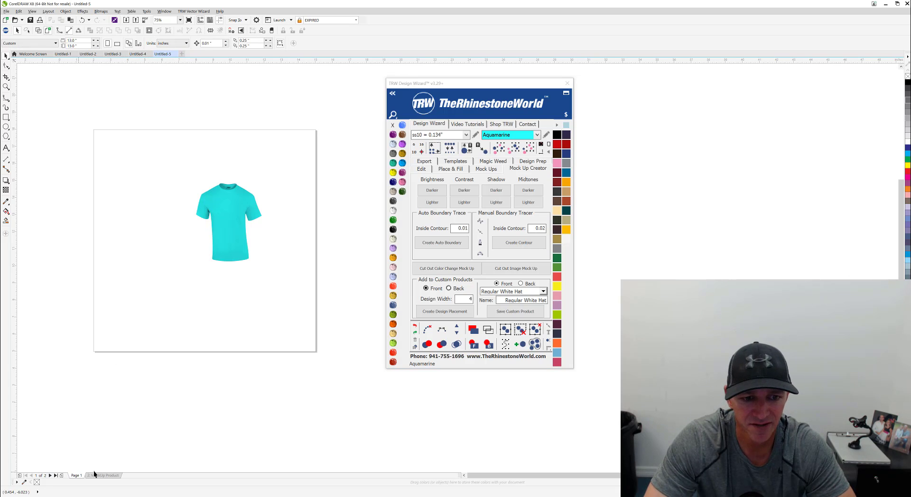
{"action": "scroll", "coordinate": [260, 300], "scroll_direction": "down", "scroll_amount": 1}
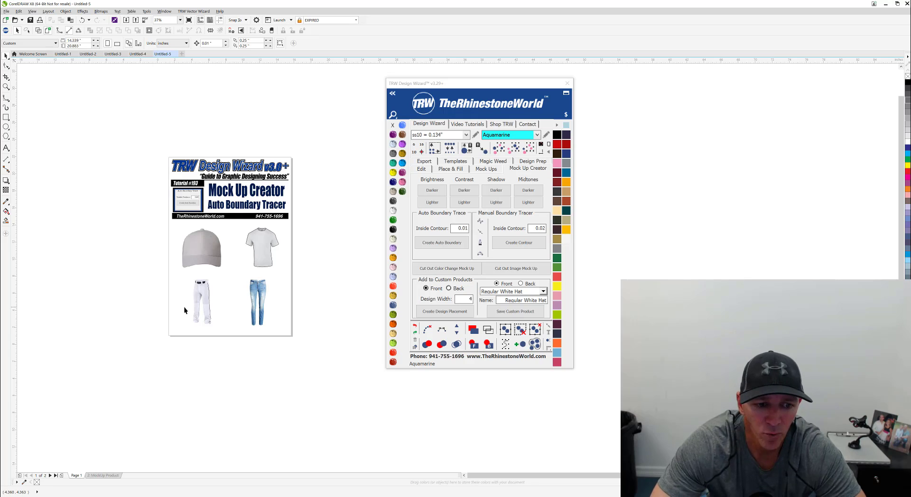
{"action": "scroll", "coordinate": [184, 307], "scroll_direction": "up", "scroll_amount": 5}
{"action": "scroll", "coordinate": [188, 306], "scroll_direction": "down", "scroll_amount": 1}
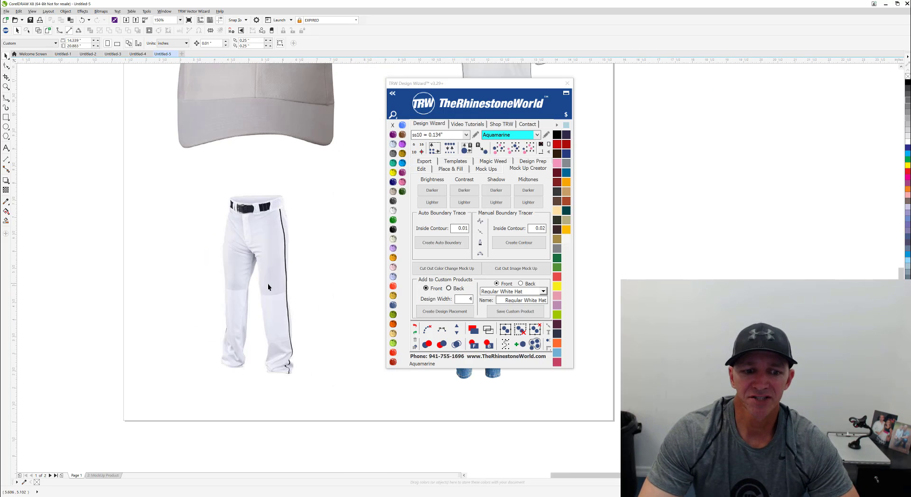
{"action": "left_click", "coordinate": [269, 280]}
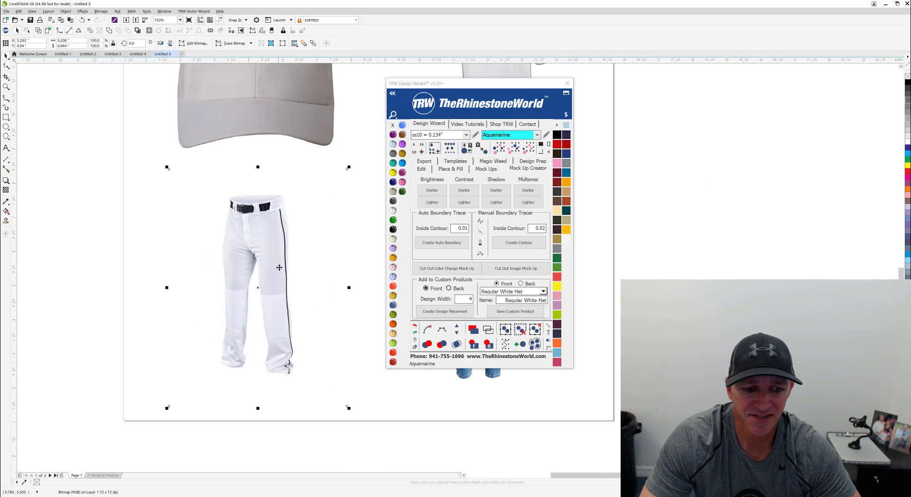
{"action": "scroll", "coordinate": [279, 268], "scroll_direction": "up", "scroll_amount": 1}
{"action": "scroll", "coordinate": [279, 268], "scroll_direction": "down", "scroll_amount": 1}
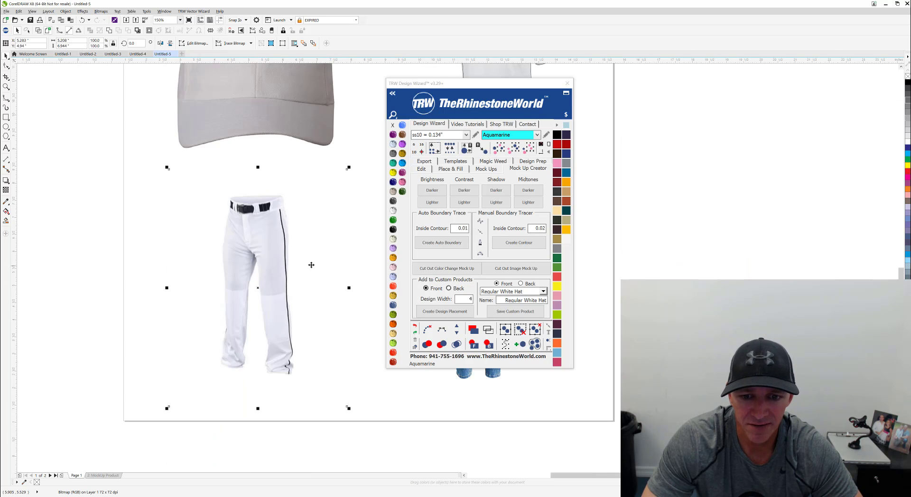
{"action": "left_click", "coordinate": [441, 242]}
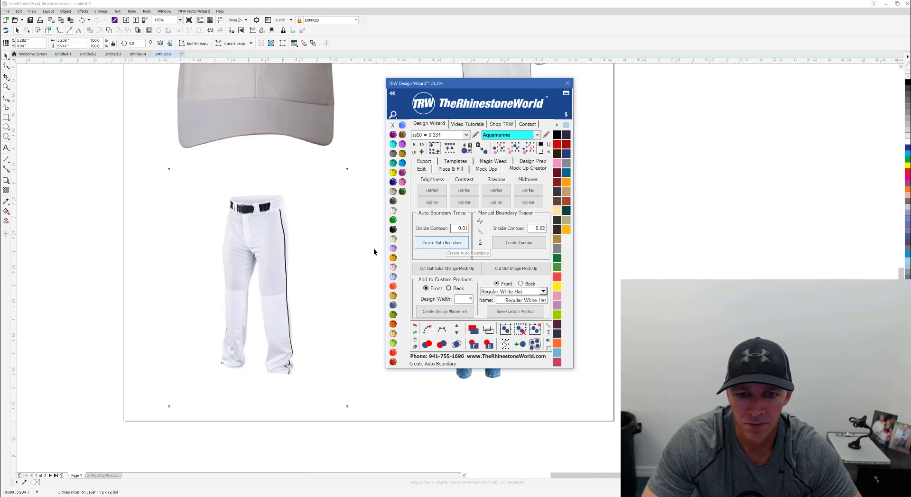
{"action": "left_click", "coordinate": [304, 255]}
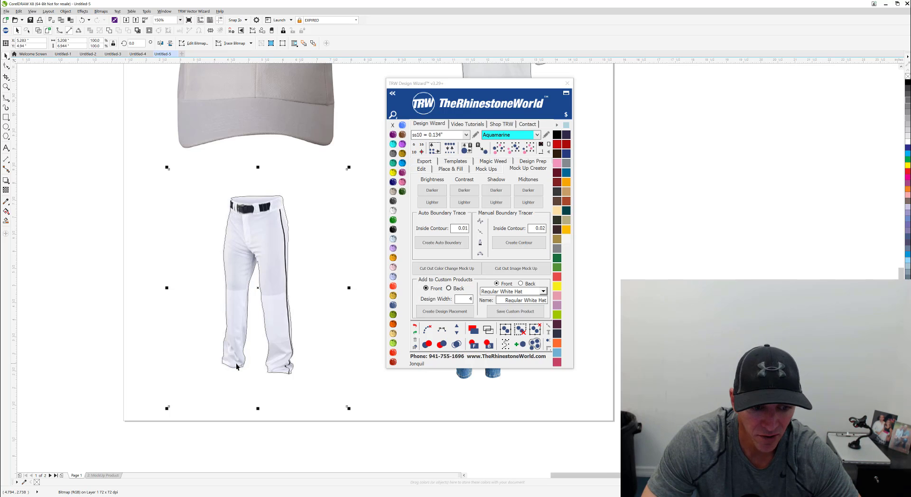
Clean up the baseball pants outline at the waistband's left corner by deleting the stray inward node and bending the curve along the fabric edge.
{"action": "scroll", "coordinate": [227, 366], "scroll_direction": "up", "scroll_amount": 4}
{"action": "scroll", "coordinate": [227, 367], "scroll_direction": "down", "scroll_amount": 2}
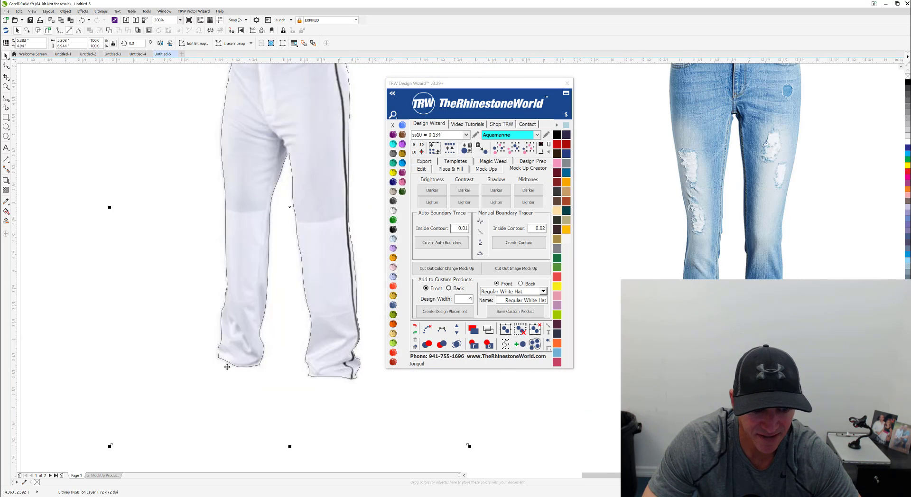
{"action": "scroll", "coordinate": [248, 367], "scroll_direction": "up", "scroll_amount": 4}
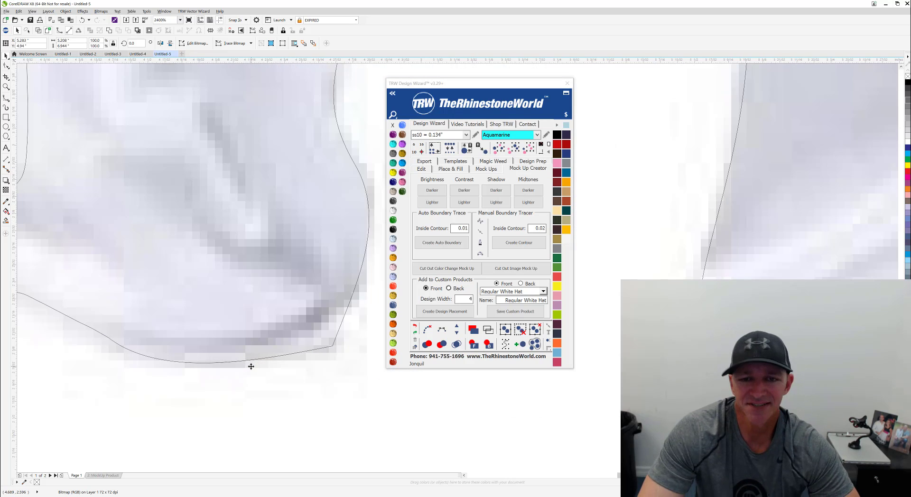
{"action": "scroll", "coordinate": [251, 365], "scroll_direction": "down", "scroll_amount": 5}
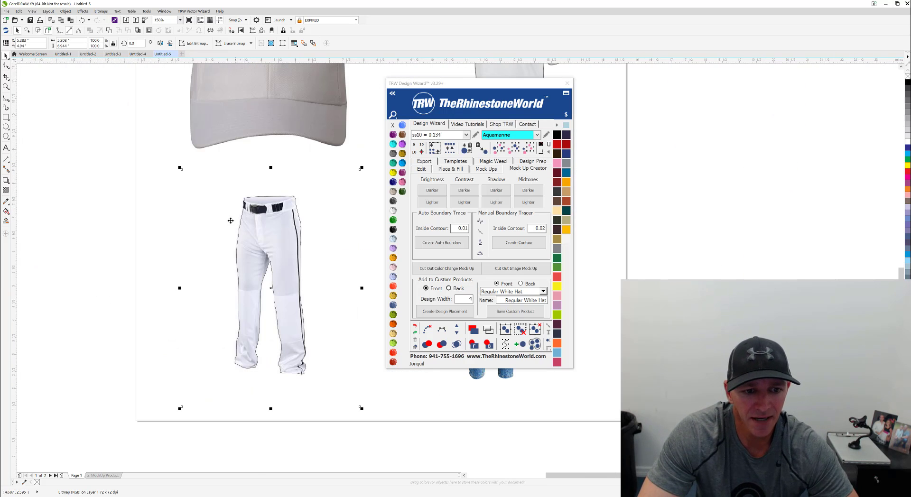
{"action": "scroll", "coordinate": [243, 197], "scroll_direction": "up", "scroll_amount": 5}
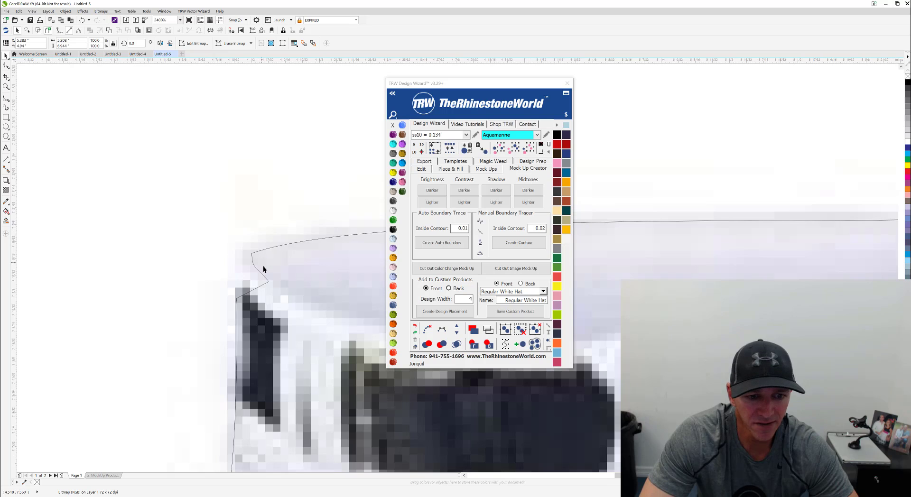
{"action": "double_click", "coordinate": [269, 278]}
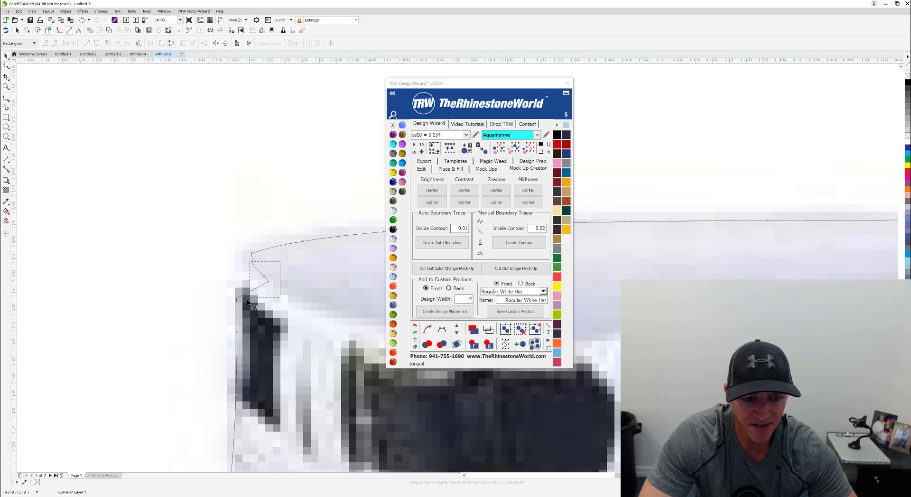
{"action": "key", "text": "Delete"}
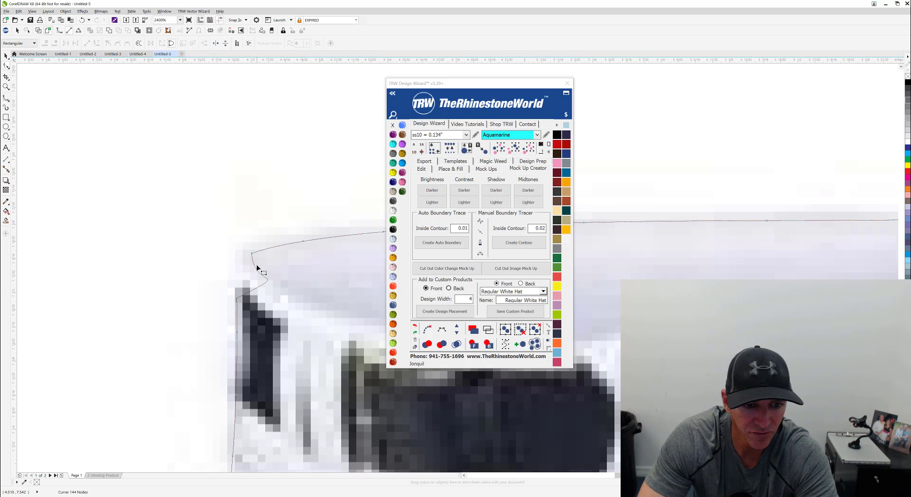
{"action": "left_click", "coordinate": [252, 254]}
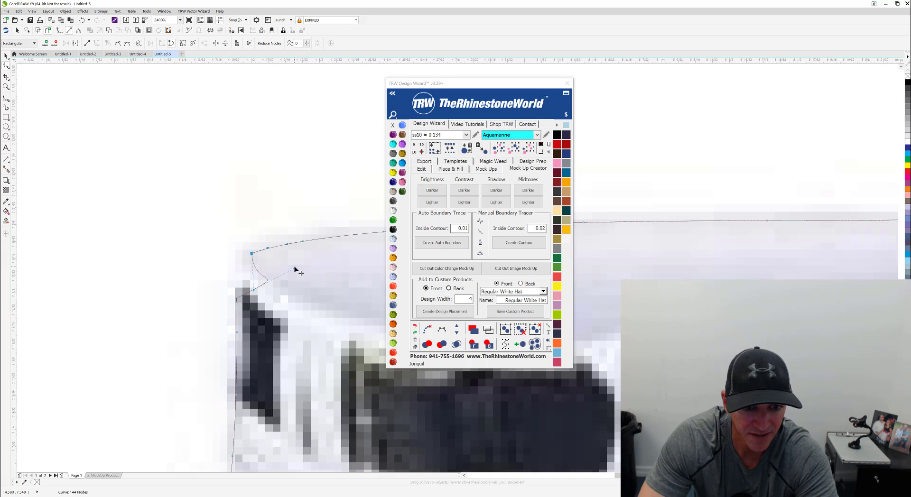
{"action": "left_click_drag", "start_coordinate": [293, 269], "coordinate": [240, 271]}
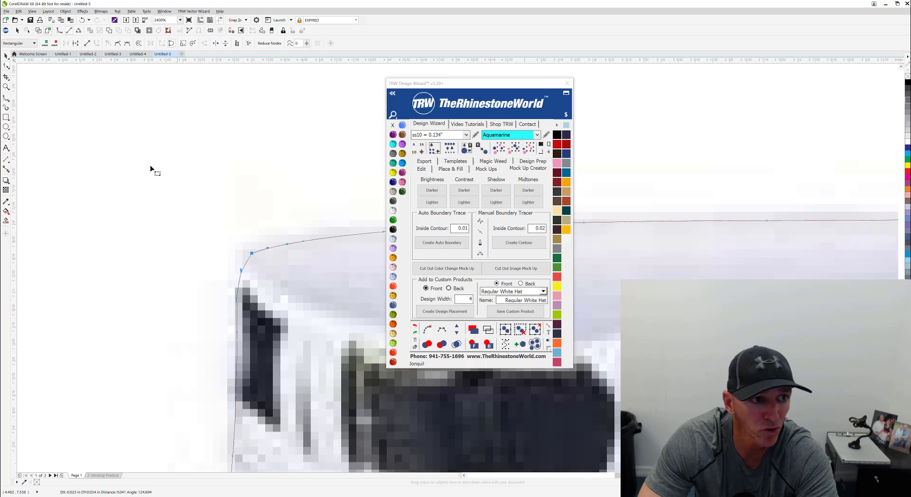
{"action": "left_click", "coordinate": [5, 55]}
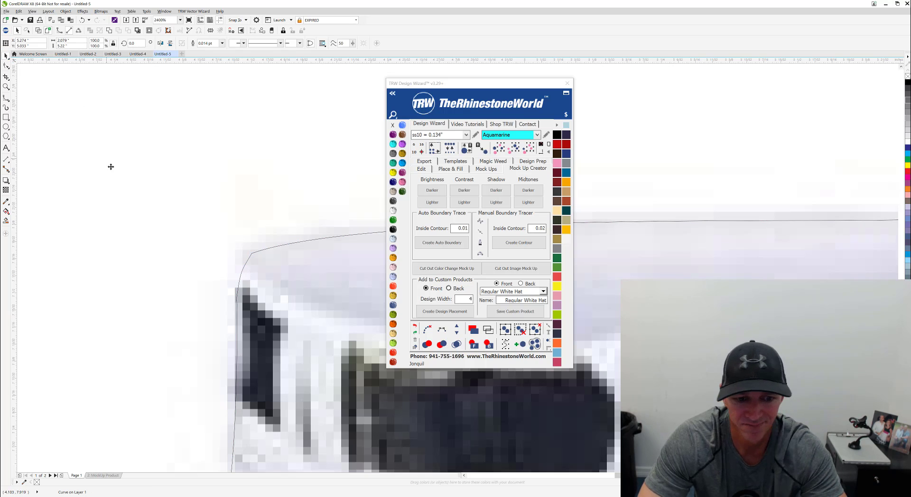
Select the baseball pants image together with its outline and cut out an image mock-up from them.
{"action": "scroll", "coordinate": [115, 182], "scroll_direction": "down", "scroll_amount": 3}
{"action": "scroll", "coordinate": [115, 182], "scroll_direction": "down", "scroll_amount": 3}
{"action": "left_click", "coordinate": [114, 182]}
{"action": "scroll", "coordinate": [134, 190], "scroll_direction": "down", "scroll_amount": 3}
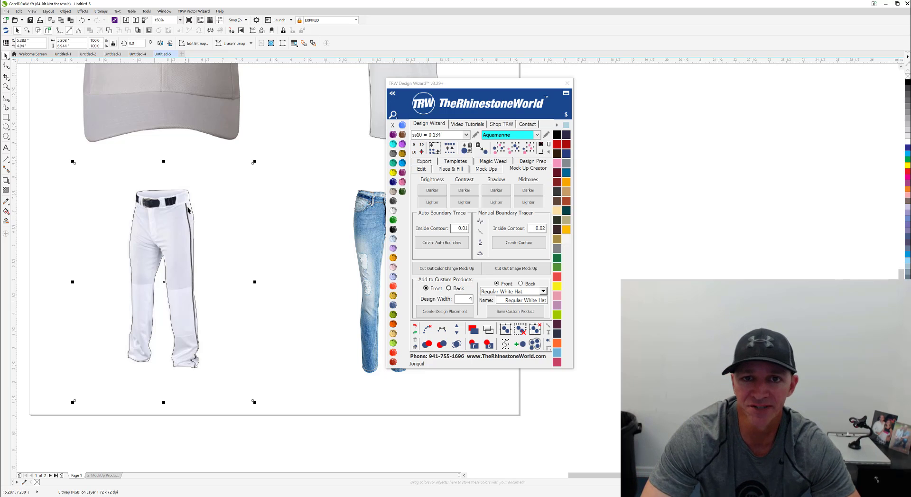
{"action": "scroll", "coordinate": [232, 207], "scroll_direction": "down", "scroll_amount": 1}
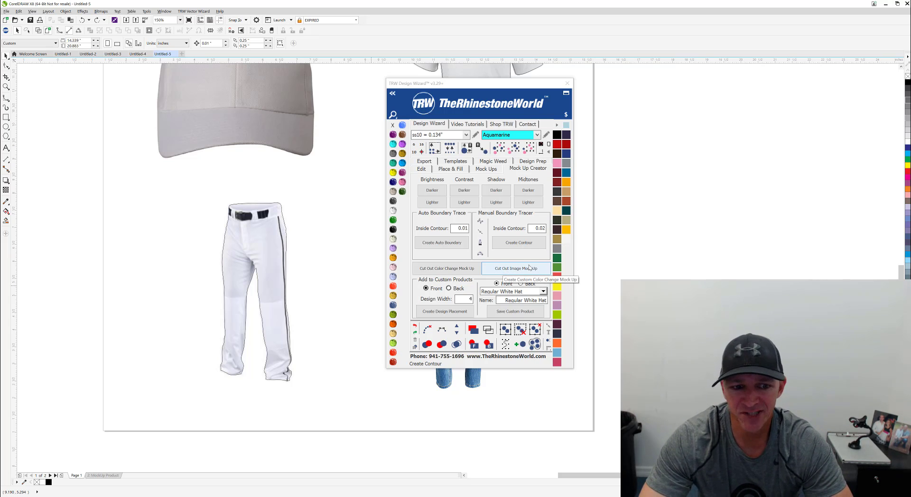
{"action": "left_click_drag", "start_coordinate": [114, 162], "coordinate": [370, 438]}
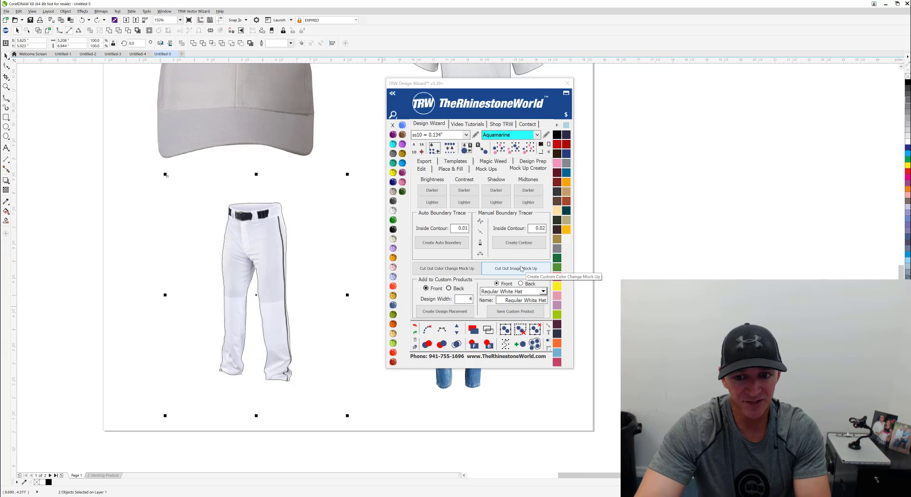
{"action": "left_click", "coordinate": [521, 269]}
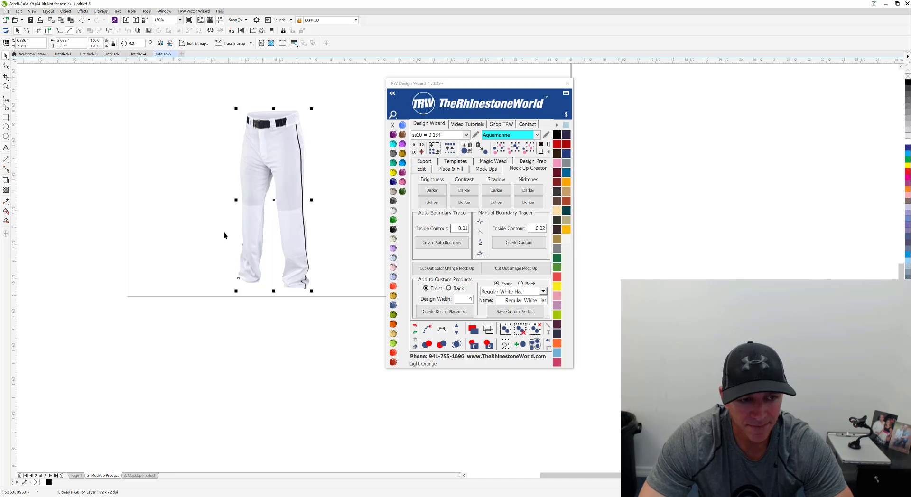
Return to Page 1 and select the jeans image.
{"action": "left_click", "coordinate": [75, 475]}
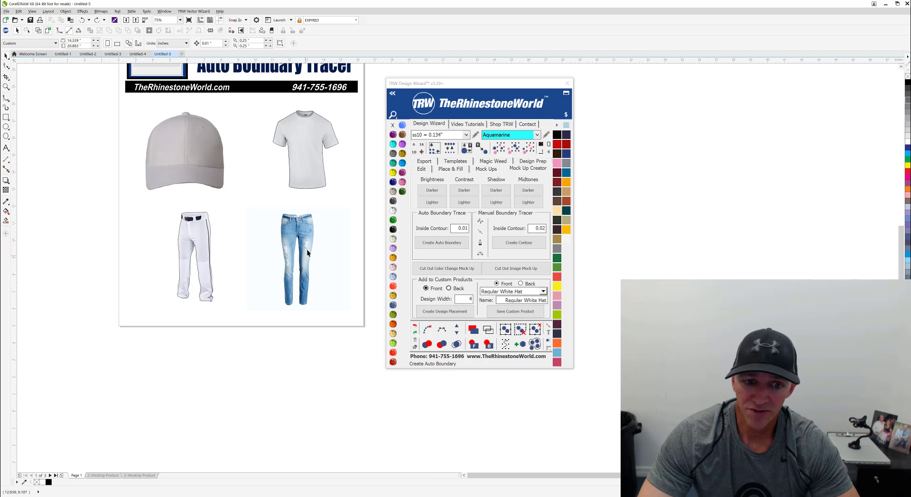
{"action": "left_click", "coordinate": [306, 249]}
{"action": "scroll", "coordinate": [306, 249], "scroll_direction": "up", "scroll_amount": 2}
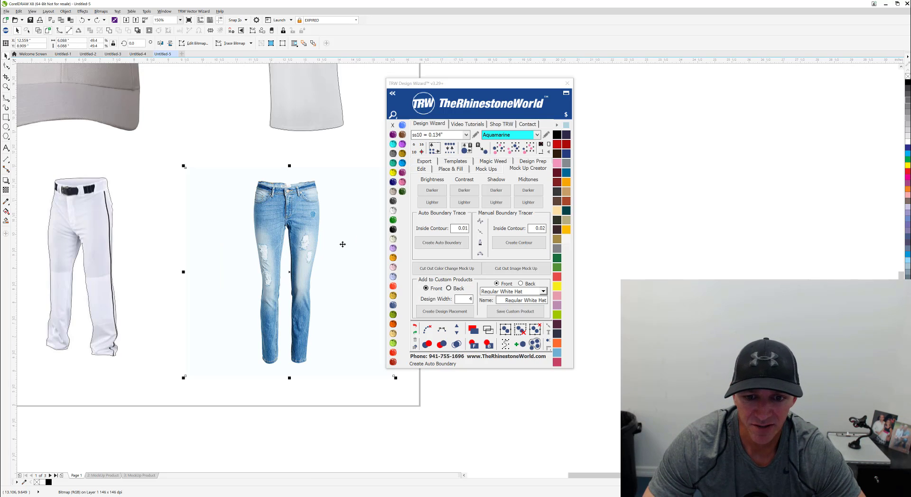
Try an auto boundary trace on the jeans with an inside contour of 0.01, move the outline aside to inspect it, and undo both.
{"action": "left_click", "coordinate": [443, 244]}
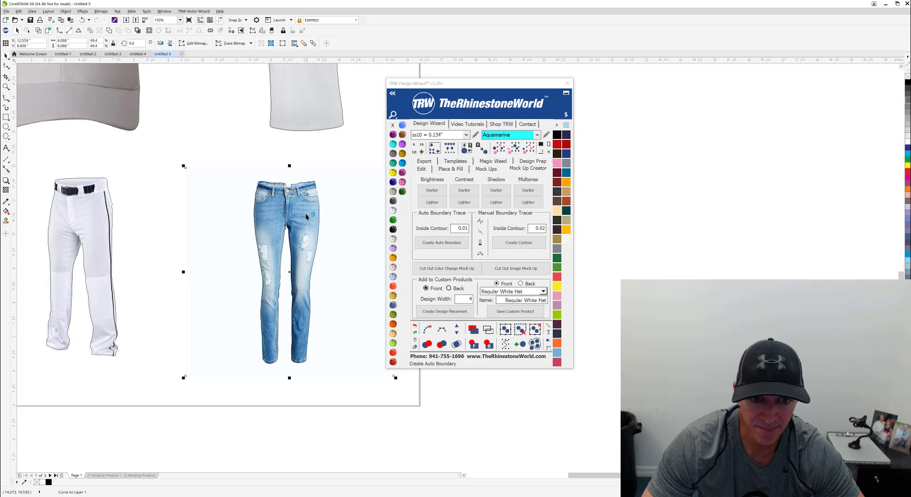
{"action": "scroll", "coordinate": [322, 186], "scroll_direction": "up", "scroll_amount": 4}
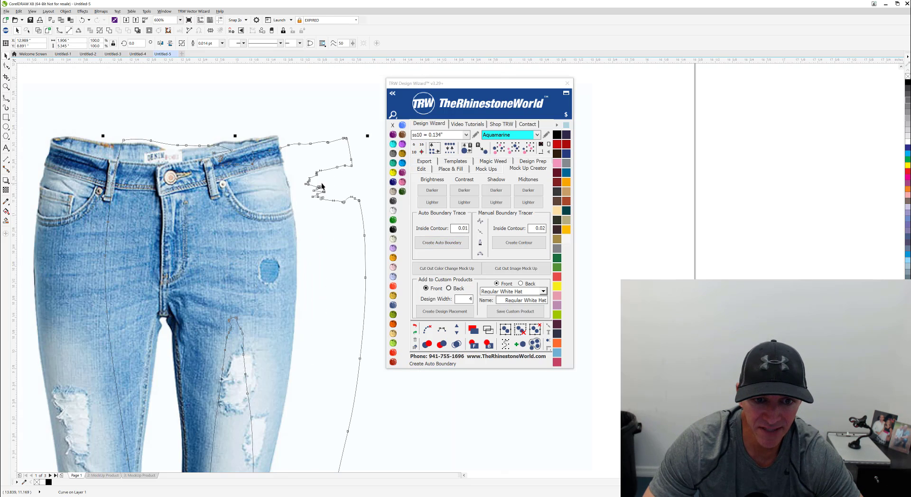
{"action": "left_click_drag", "start_coordinate": [253, 175], "coordinate": [270, 134]}
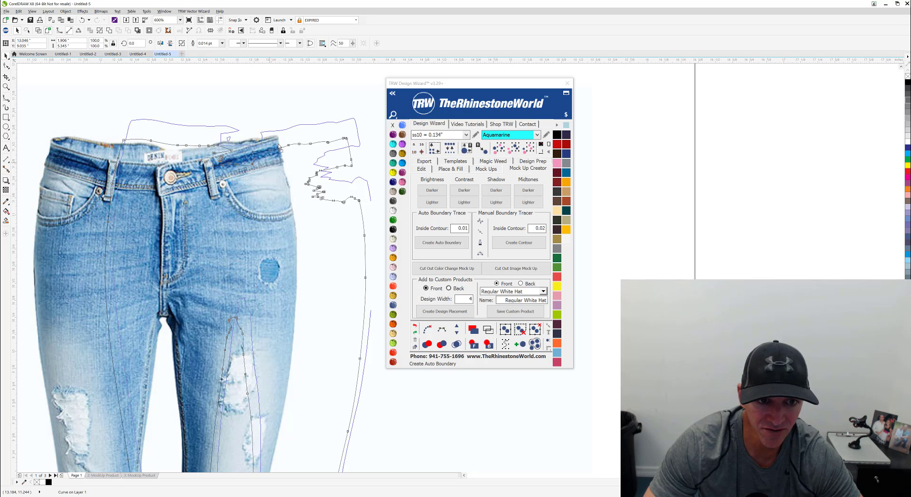
{"action": "key", "text": "ctrl+z"}
{"action": "key", "text": "ctrl+z"}
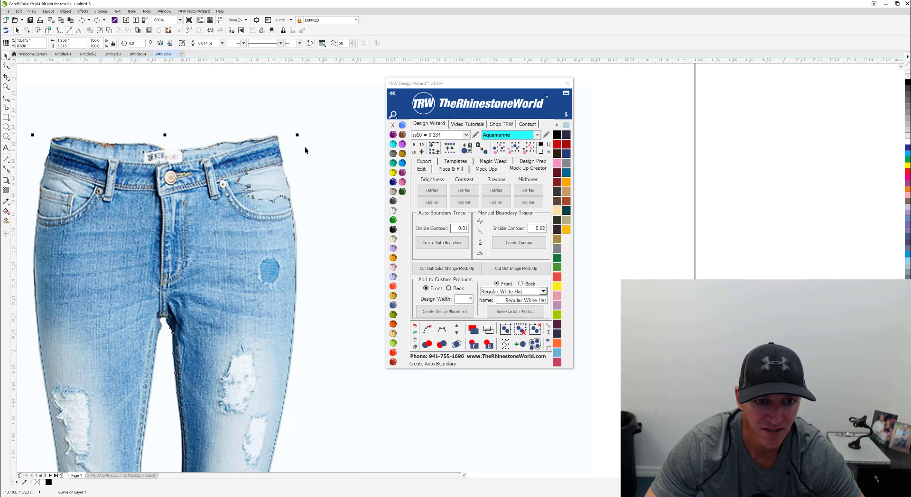
{"action": "key", "text": "ctrl+z"}
{"action": "scroll", "coordinate": [327, 184], "scroll_direction": "down", "scroll_amount": 2}
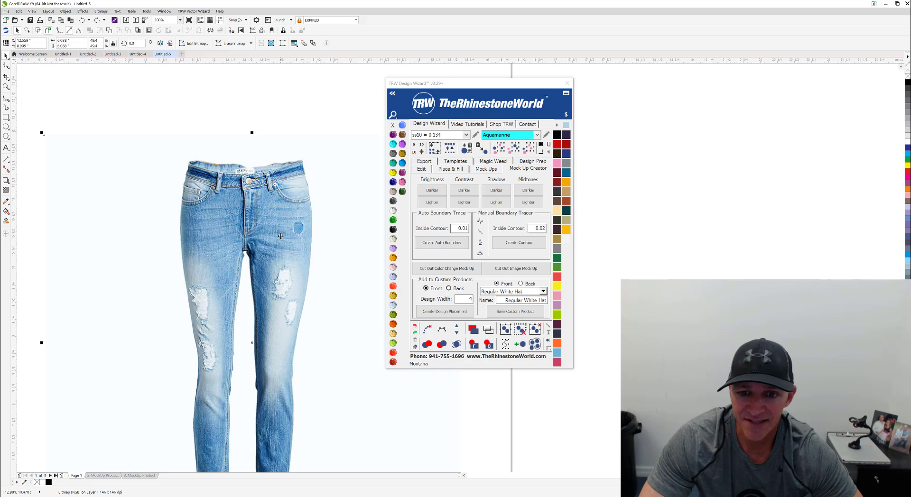
Apply darker brightness, contrast, shadow and midtones to the jeans image, and create an auto boundary trace with an inside contour of 0.01.
{"action": "left_click", "coordinate": [434, 190]}
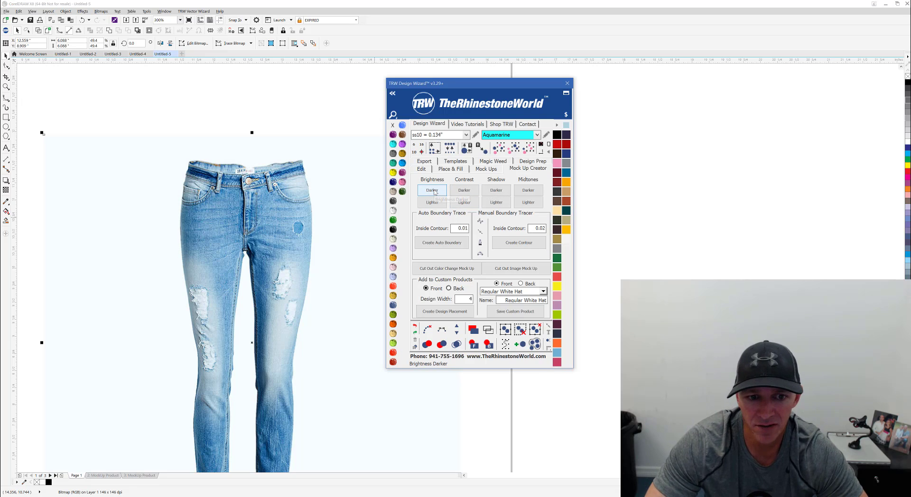
{"action": "left_click", "coordinate": [465, 191]}
{"action": "left_click", "coordinate": [491, 191]}
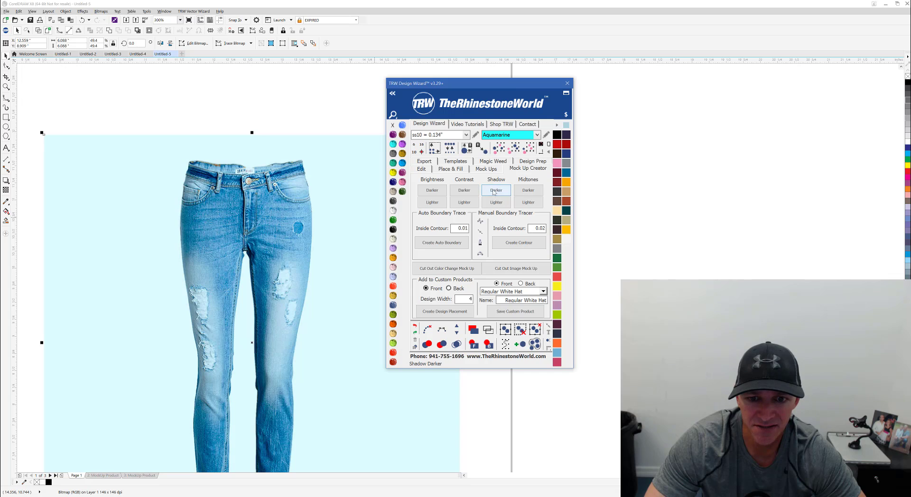
{"action": "left_click", "coordinate": [520, 192]}
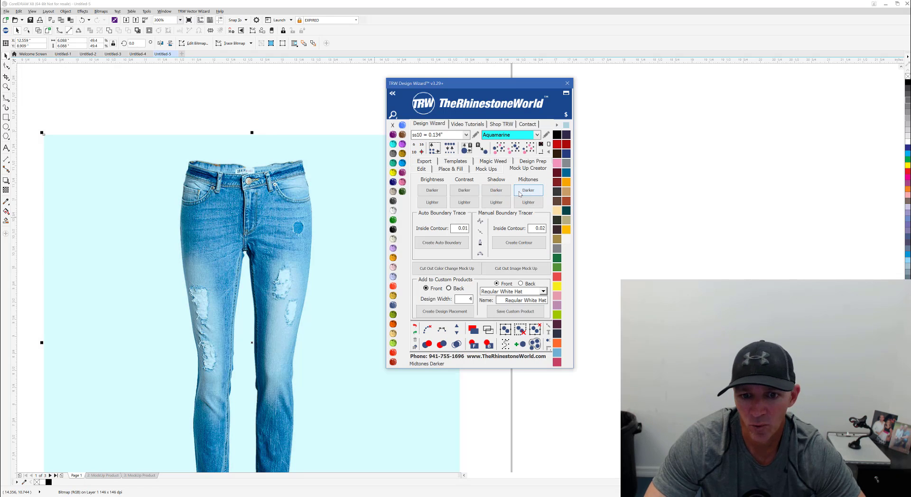
{"action": "left_click", "coordinate": [445, 247]}
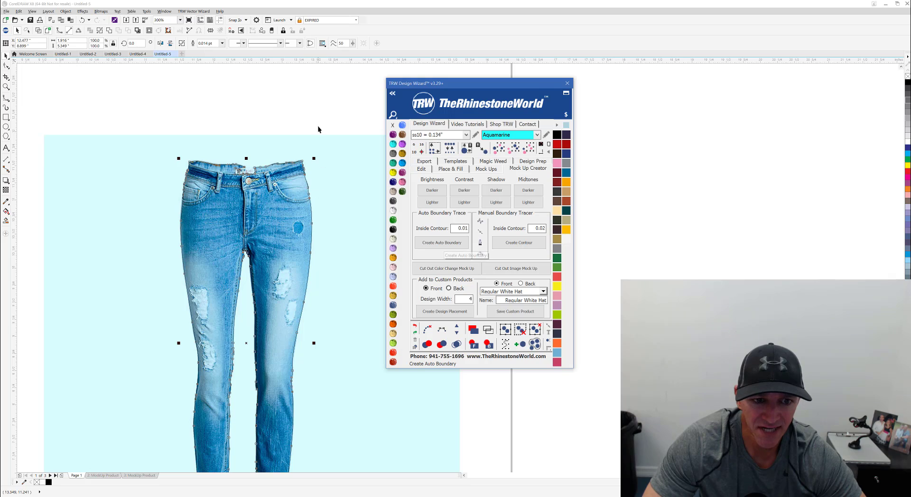
Delete the stray outline nodes that dip around the label at the back of the jeans' waistband.
{"action": "scroll", "coordinate": [306, 189], "scroll_direction": "up", "scroll_amount": 2}
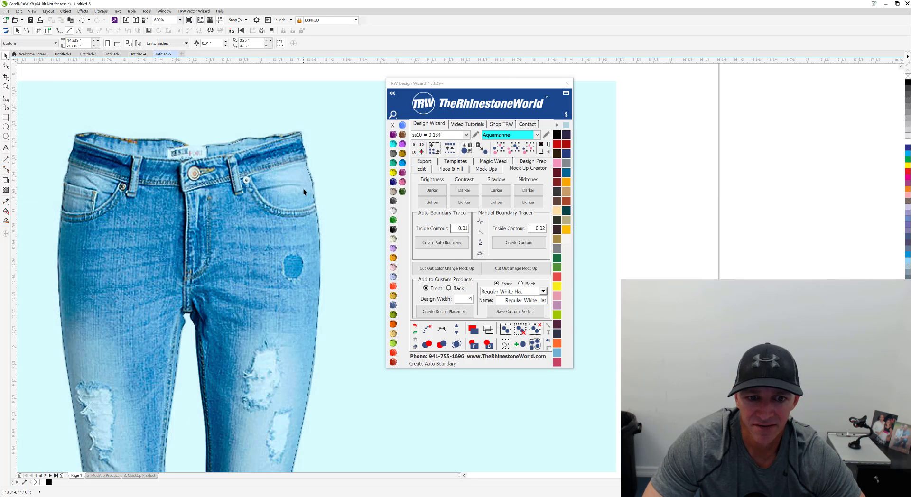
{"action": "scroll", "coordinate": [310, 182], "scroll_direction": "down", "scroll_amount": 2}
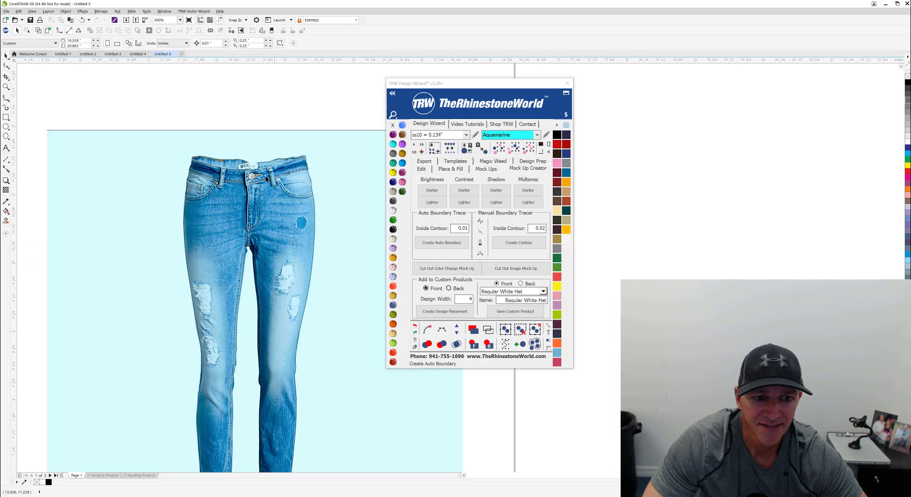
{"action": "scroll", "coordinate": [247, 166], "scroll_direction": "up", "scroll_amount": 6}
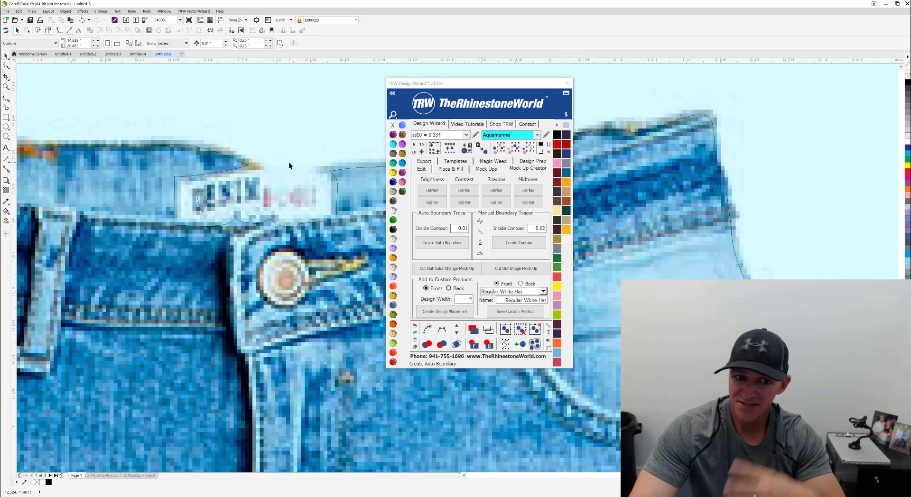
{"action": "scroll", "coordinate": [269, 178], "scroll_direction": "down", "scroll_amount": 4}
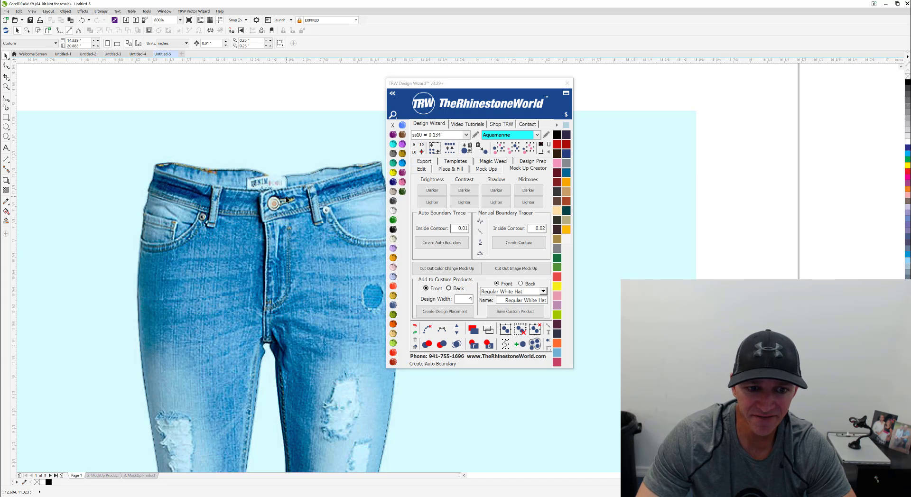
{"action": "left_click", "coordinate": [286, 199]}
{"action": "scroll", "coordinate": [276, 184], "scroll_direction": "up", "scroll_amount": 4}
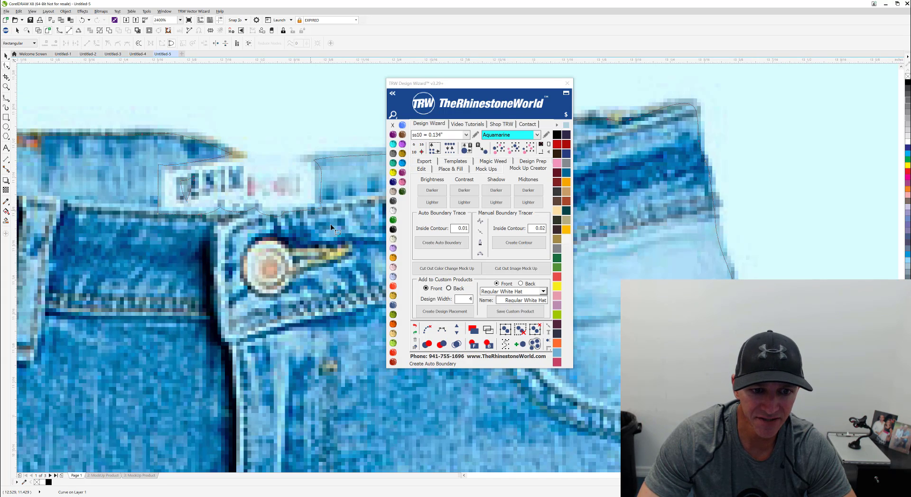
{"action": "left_click_drag", "start_coordinate": [222, 204], "coordinate": [133, 147]}
{"action": "key", "text": "Delete"}
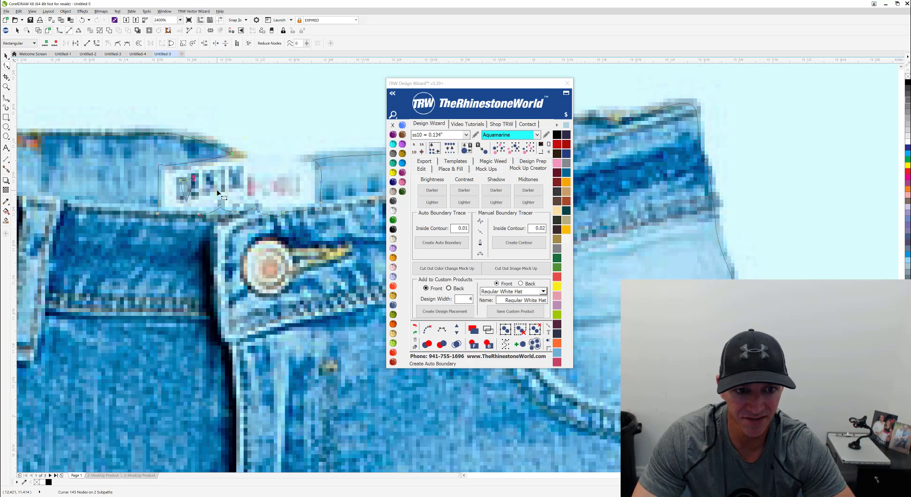
Reshape the outline above the jeans' label into a smooth curve that follows the waistband's upper edge.
{"action": "left_click", "coordinate": [167, 137]}
{"action": "left_click_drag", "start_coordinate": [135, 166], "coordinate": [236, 170]}
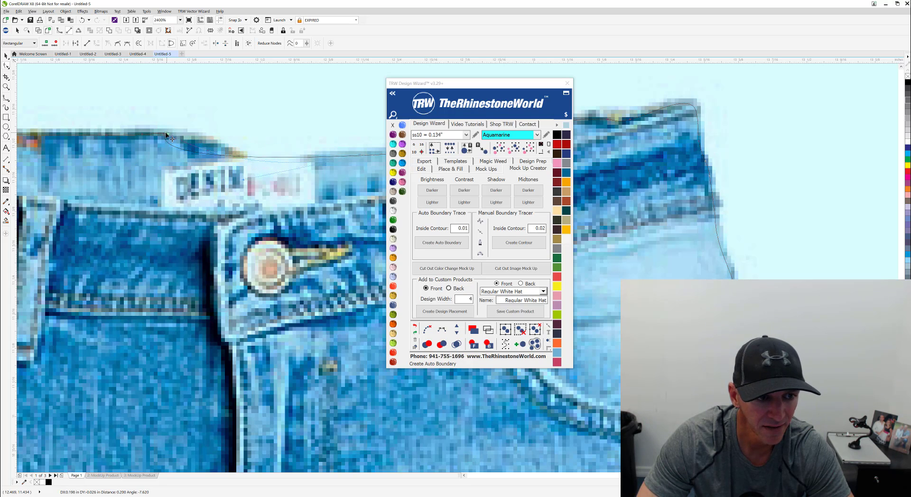
{"action": "left_click_drag", "start_coordinate": [167, 137], "coordinate": [160, 136]}
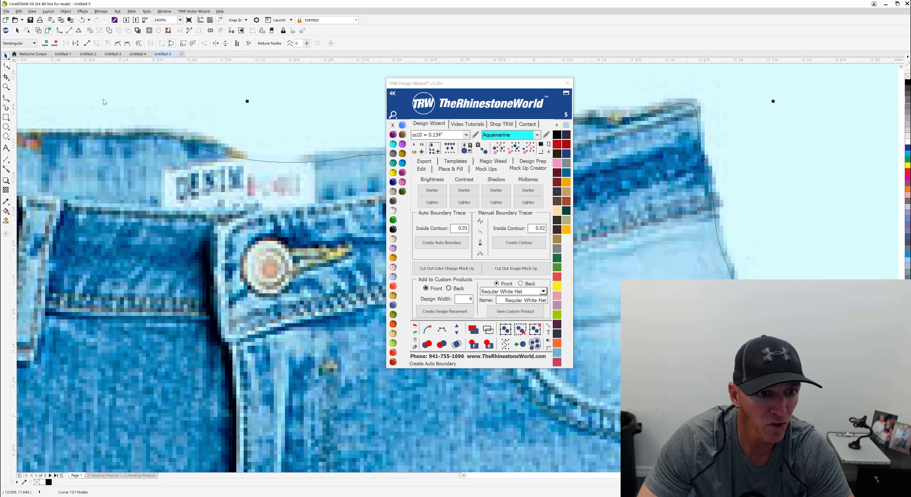
{"action": "key", "text": "space"}
Move the jeans outline off to the right of the image to check its shape, and undo the move.
{"action": "scroll", "coordinate": [210, 176], "scroll_direction": "down", "scroll_amount": 6}
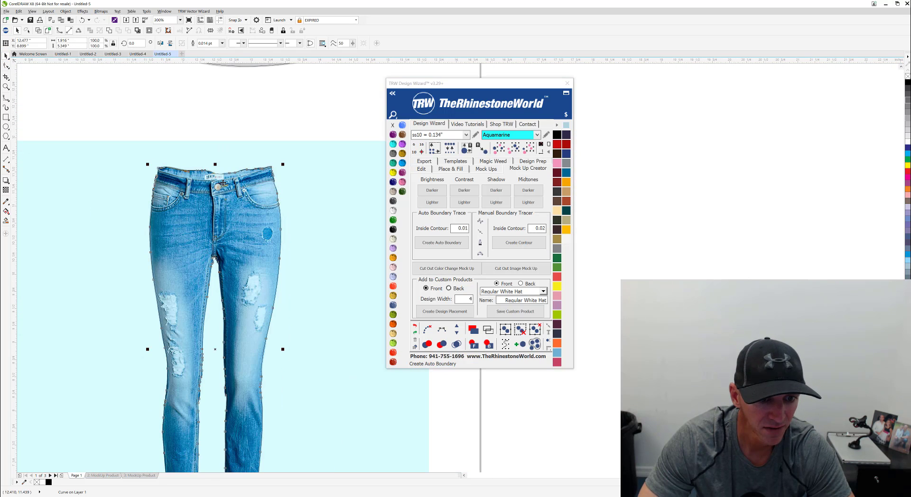
{"action": "scroll", "coordinate": [223, 182], "scroll_direction": "down", "scroll_amount": 4}
{"action": "left_click_drag", "start_coordinate": [244, 234], "coordinate": [320, 235]}
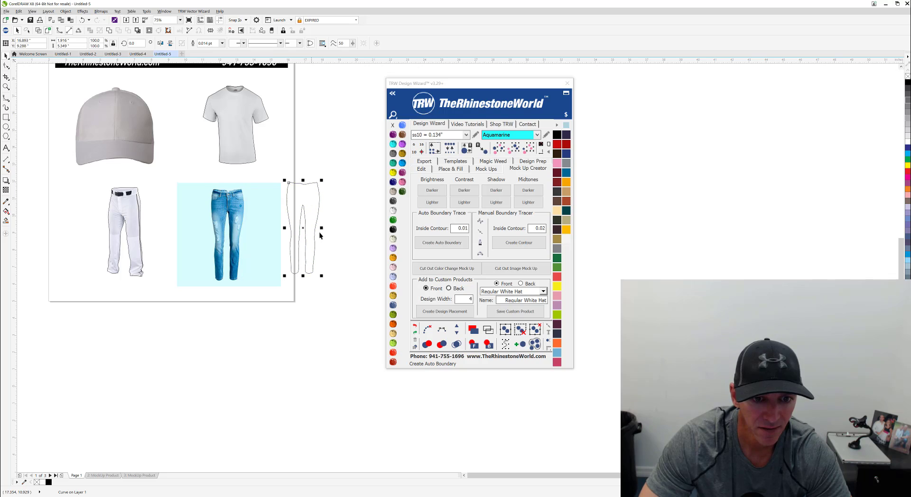
{"action": "key", "text": "ctrl+z"}
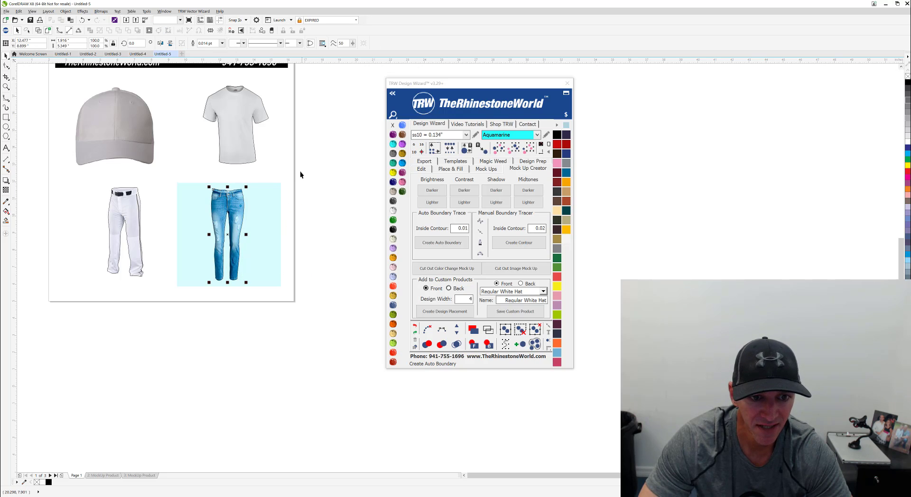
Select the jeans image together with its boundary outline and create a cut-out image mock-up from them.
{"action": "left_click_drag", "start_coordinate": [297, 164], "coordinate": [145, 317]}
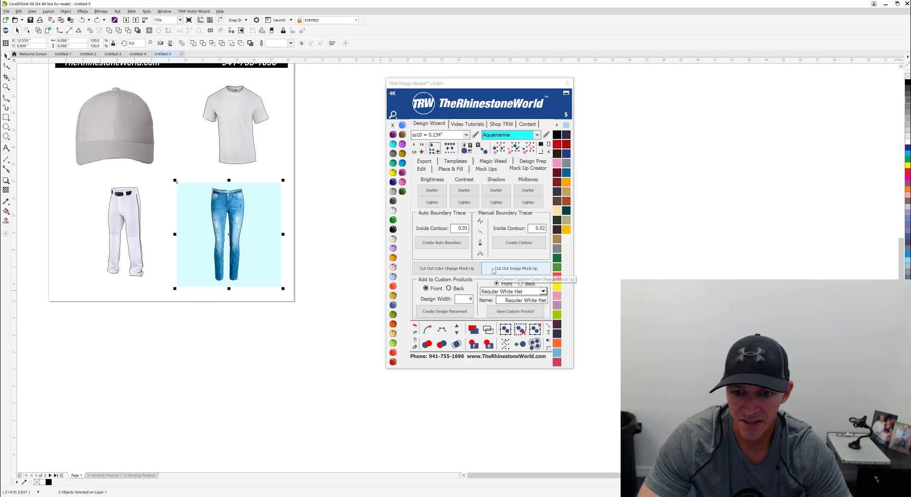
{"action": "left_click", "coordinate": [515, 269]}
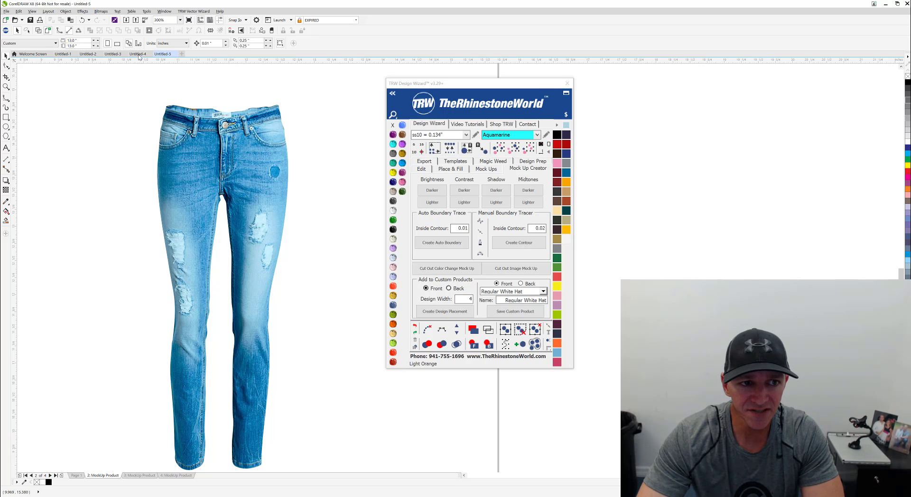
Return to Page 1 and look over the tutorial title and the four product images.
{"action": "left_click", "coordinate": [76, 475]}
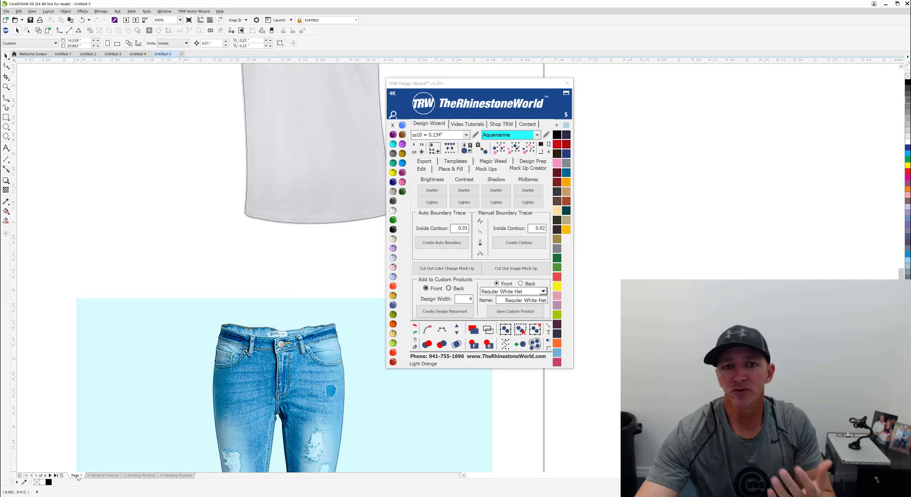
{"action": "scroll", "coordinate": [135, 291], "scroll_direction": "down", "scroll_amount": 4}
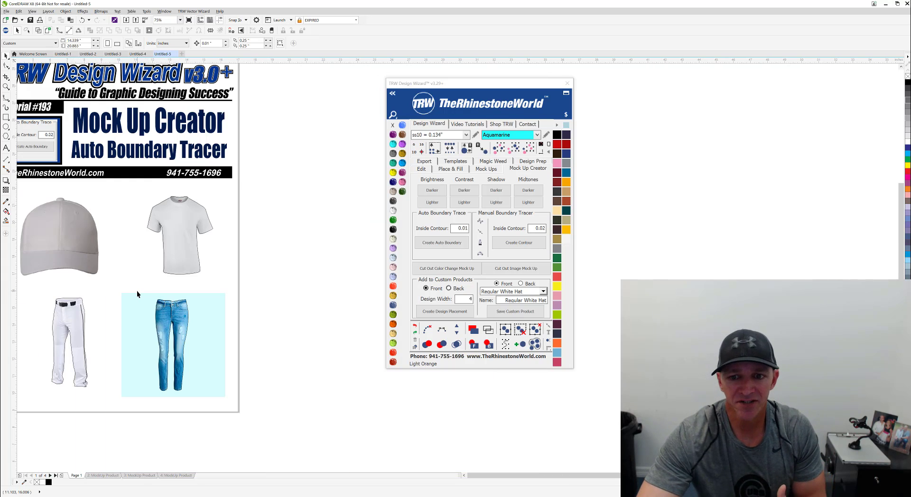
{"action": "scroll", "coordinate": [66, 244], "scroll_direction": "up", "scroll_amount": 3}
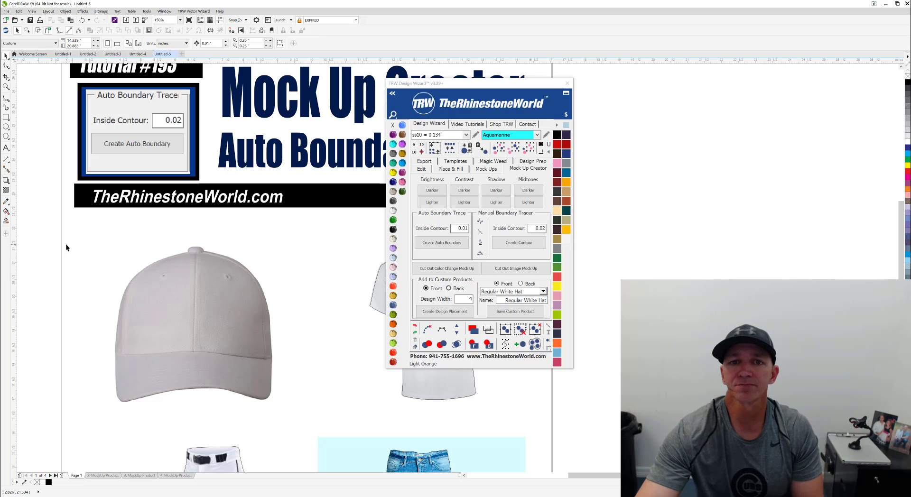
{"action": "scroll", "coordinate": [141, 278], "scroll_direction": "down", "scroll_amount": 2}
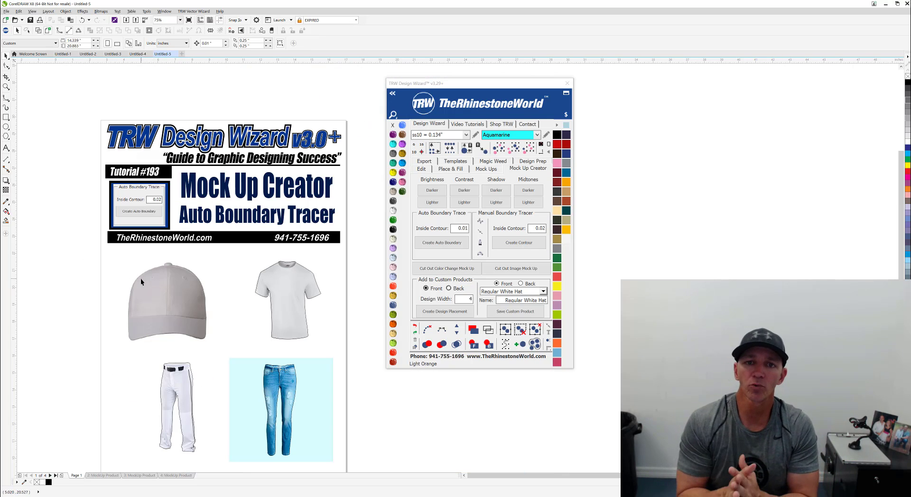